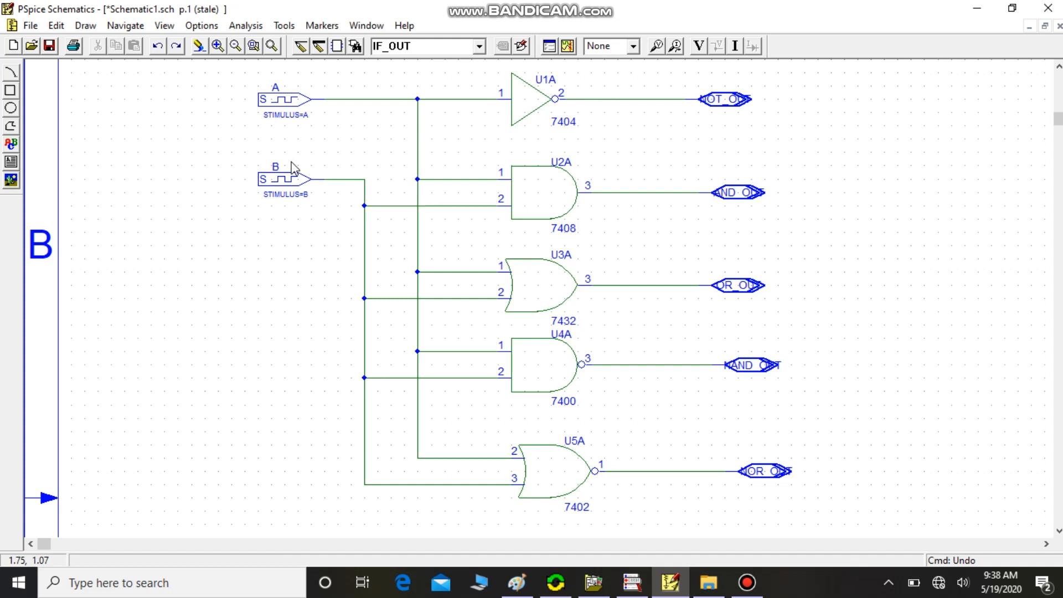
# Set stimulus A's clock, specified by period and on time, to a 4 ms period and 2 ms on time
pyautogui.doubleClick(284, 105)
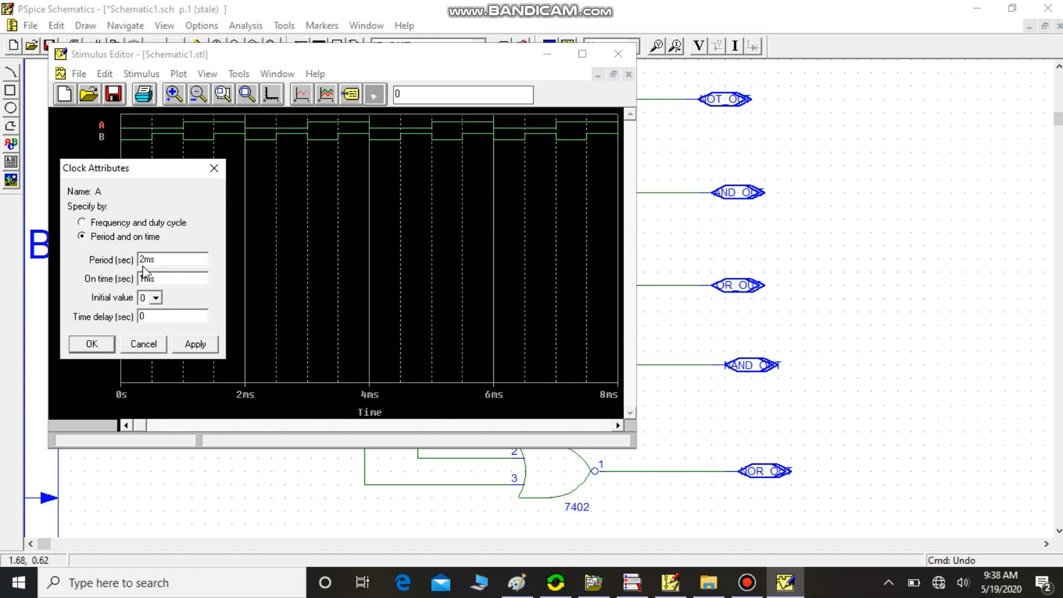
pyautogui.click(112, 224)
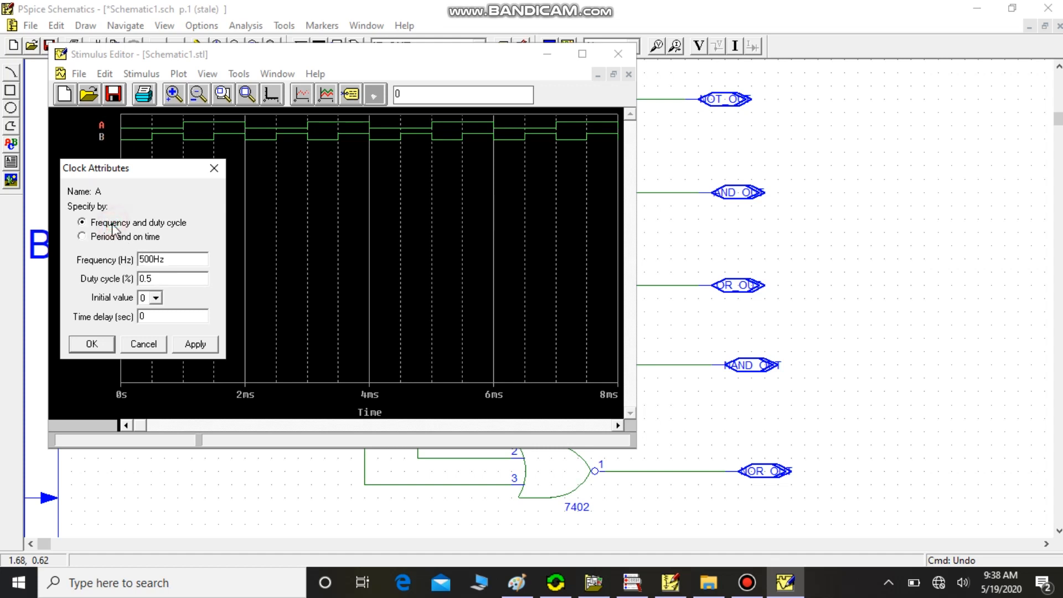
pyautogui.click(114, 238)
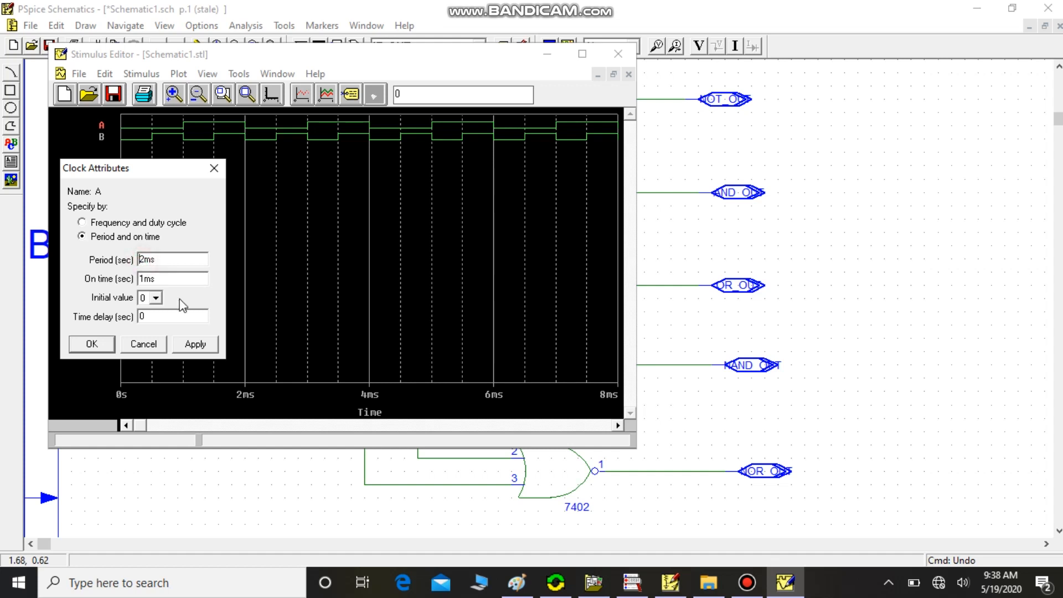
pyautogui.press('Delete')
pyautogui.write('4')
pyautogui.click(144, 280)
pyautogui.press('BackSpace')
pyautogui.write('2')
pyautogui.click(206, 346)
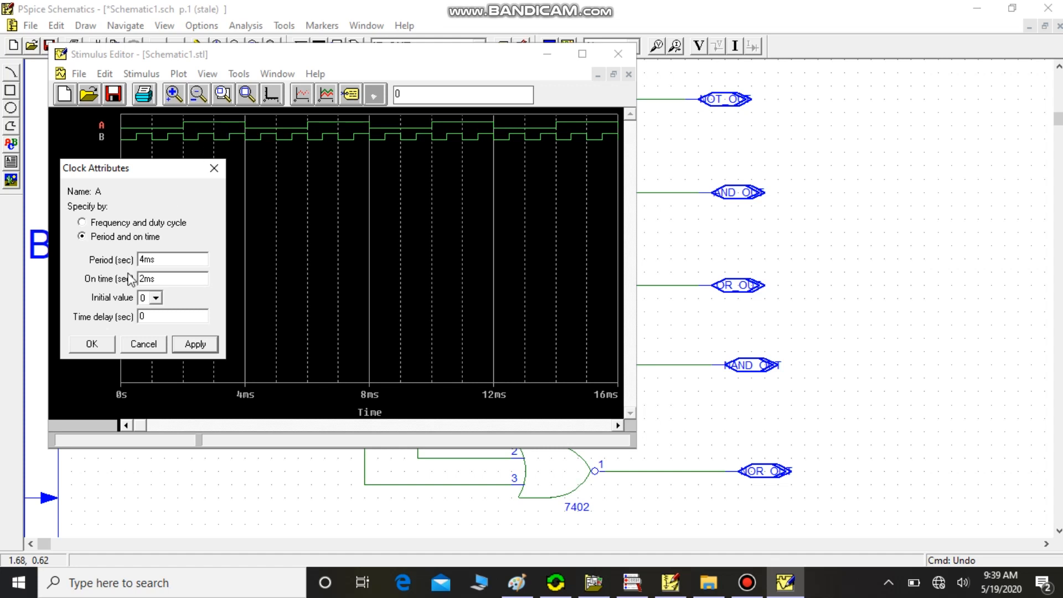
pyautogui.click(90, 343)
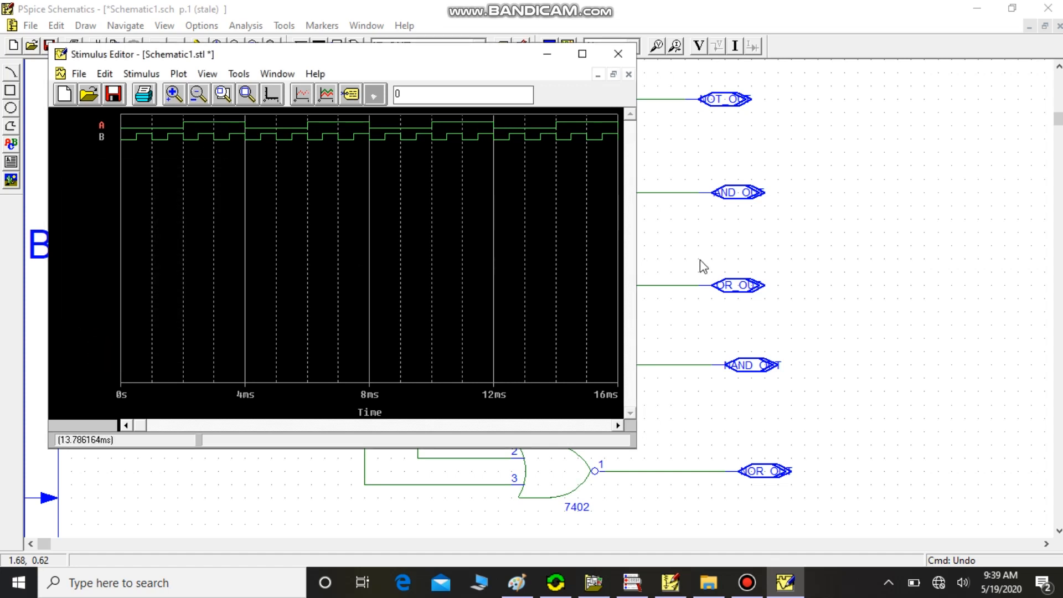
# Set stimulus B's clock to a 2 ms period and 1 ms on time
pyautogui.click(686, 158)
pyautogui.doubleClick(282, 178)
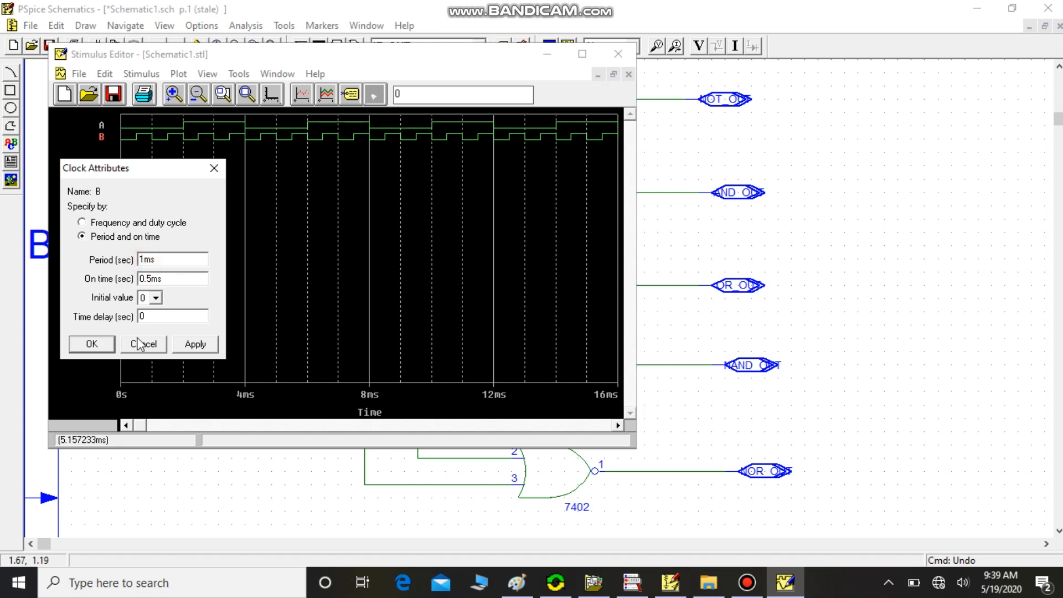
pyautogui.press('BackSpace')
pyautogui.write('2')
pyautogui.click(150, 280)
pyautogui.press('BackSpace')
pyautogui.press('BackSpace')
pyautogui.press('BackSpace')
pyautogui.write('1')
pyautogui.click(195, 343)
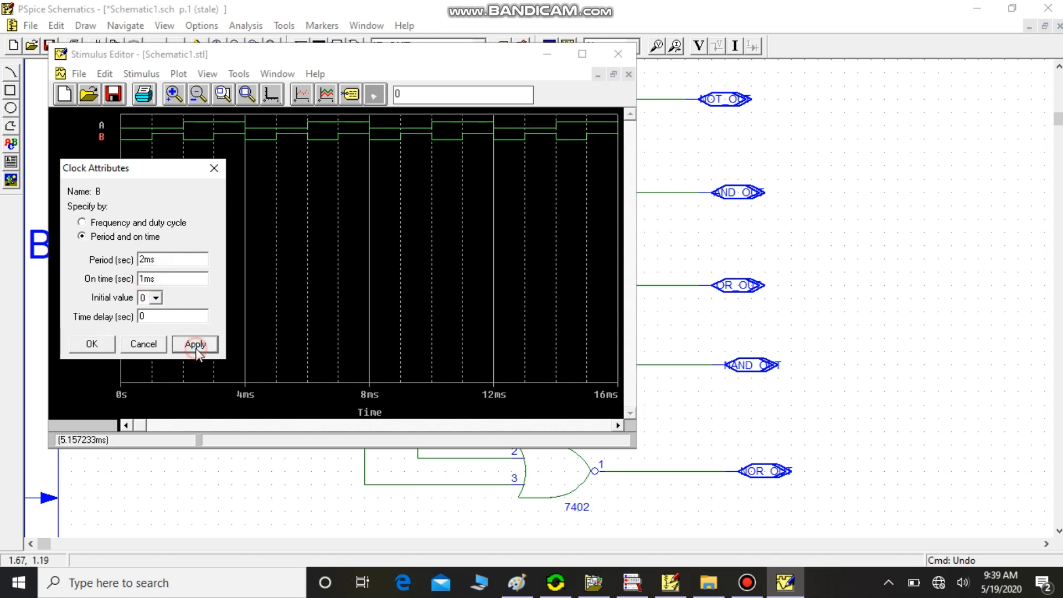
pyautogui.click(95, 344)
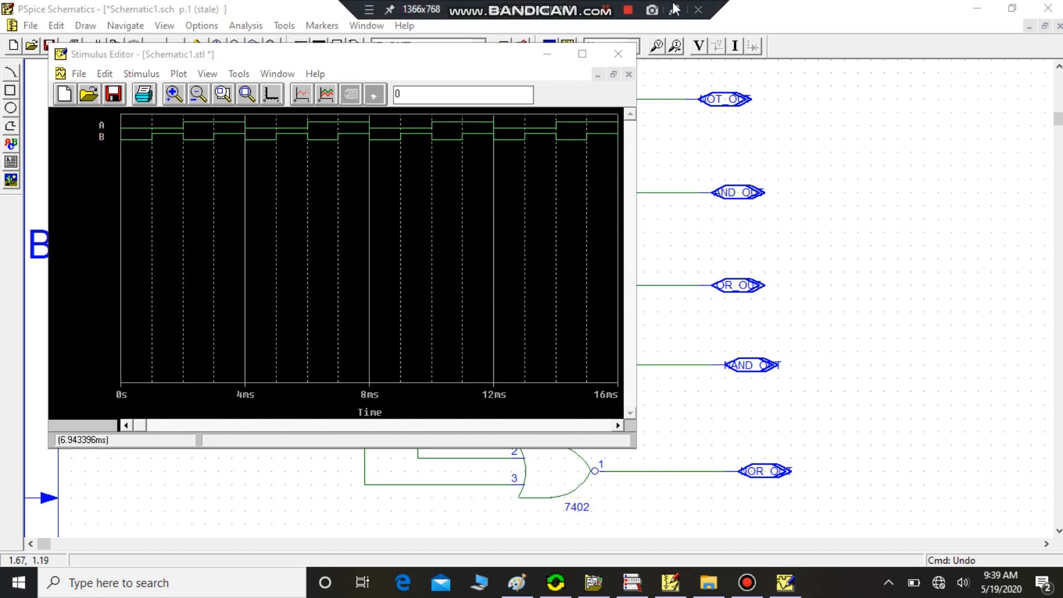
pyautogui.click(676, 9)
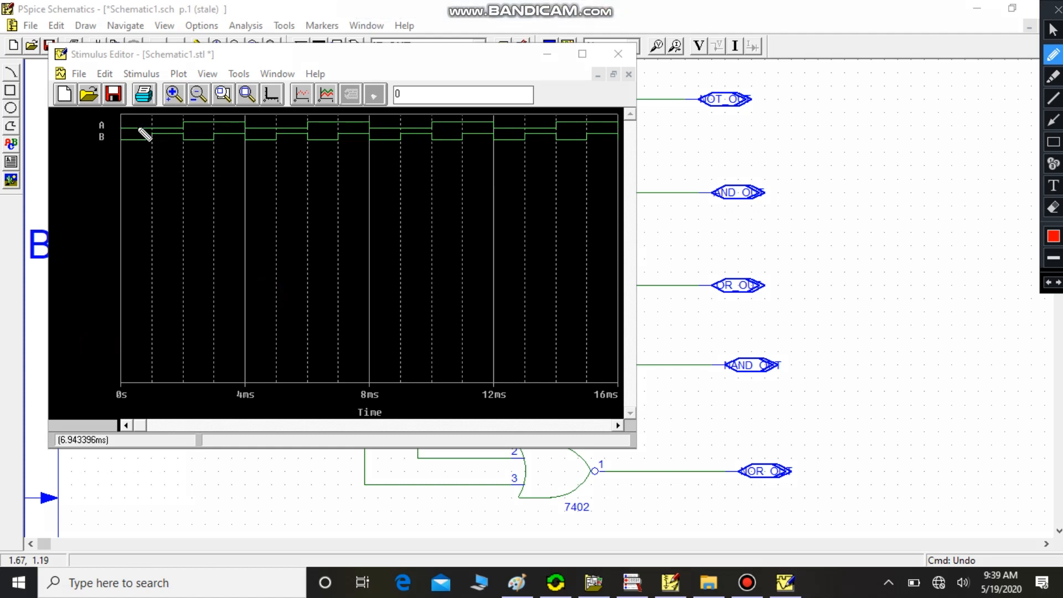
pyautogui.moveTo(101, 118)
pyautogui.mouseDown()
pyautogui.moveTo(94, 138)
pyautogui.moveTo(110, 138)
pyautogui.moveTo(102, 118)
pyautogui.mouseUp()
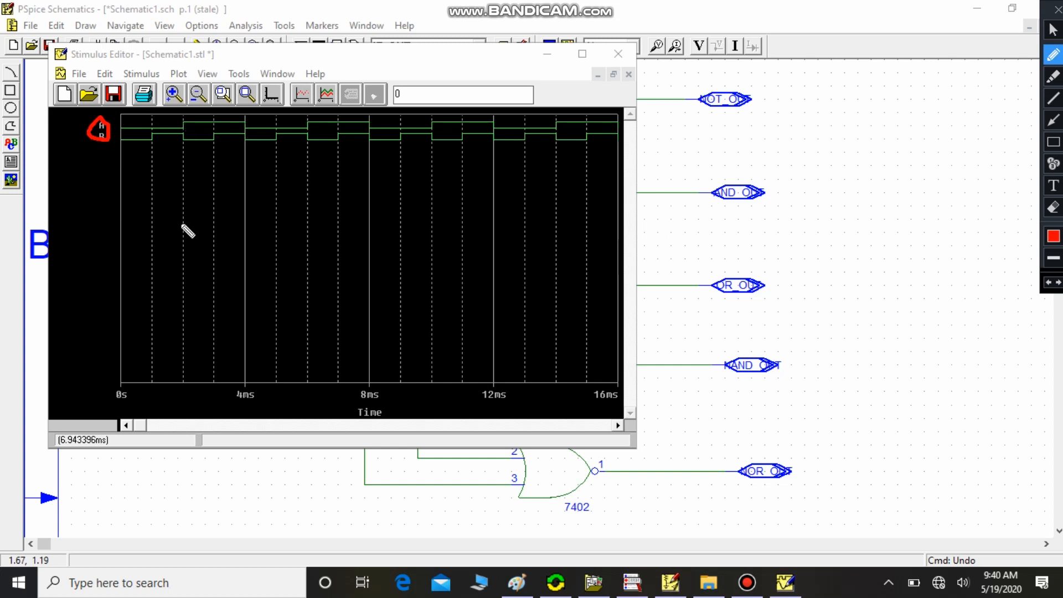
pyautogui.moveTo(261, 381)
pyautogui.mouseDown()
pyautogui.moveTo(242, 386)
pyautogui.moveTo(243, 408)
pyautogui.moveTo(257, 391)
pyautogui.mouseUp()
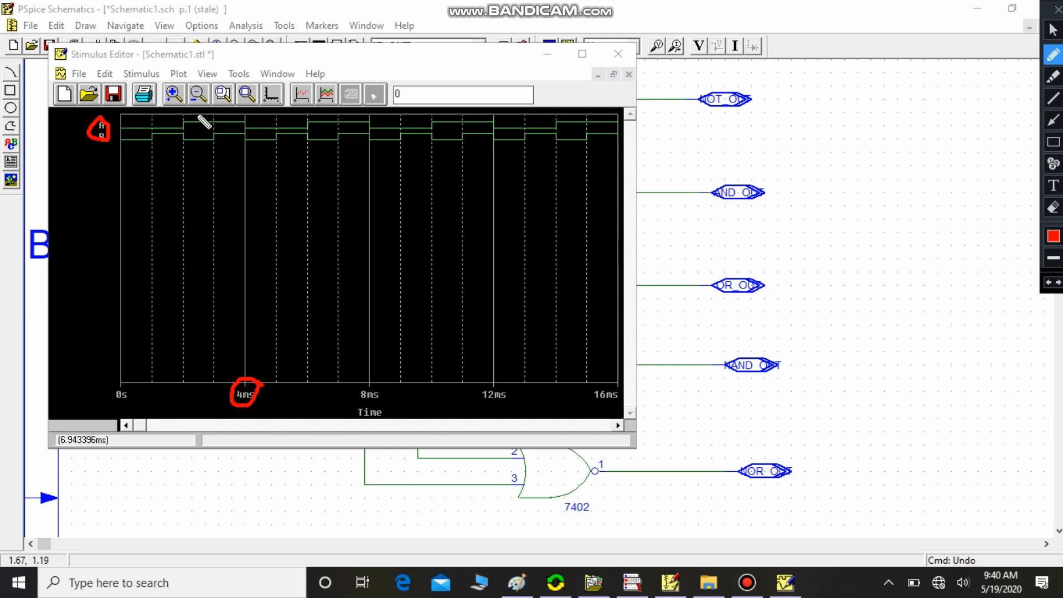
pyautogui.moveTo(192, 115); pyautogui.dragTo(236, 117)
pyautogui.moveTo(123, 161)
pyautogui.mouseDown()
pyautogui.moveTo(182, 161)
pyautogui.moveTo(173, 142)
pyautogui.moveTo(182, 141)
pyautogui.mouseUp()
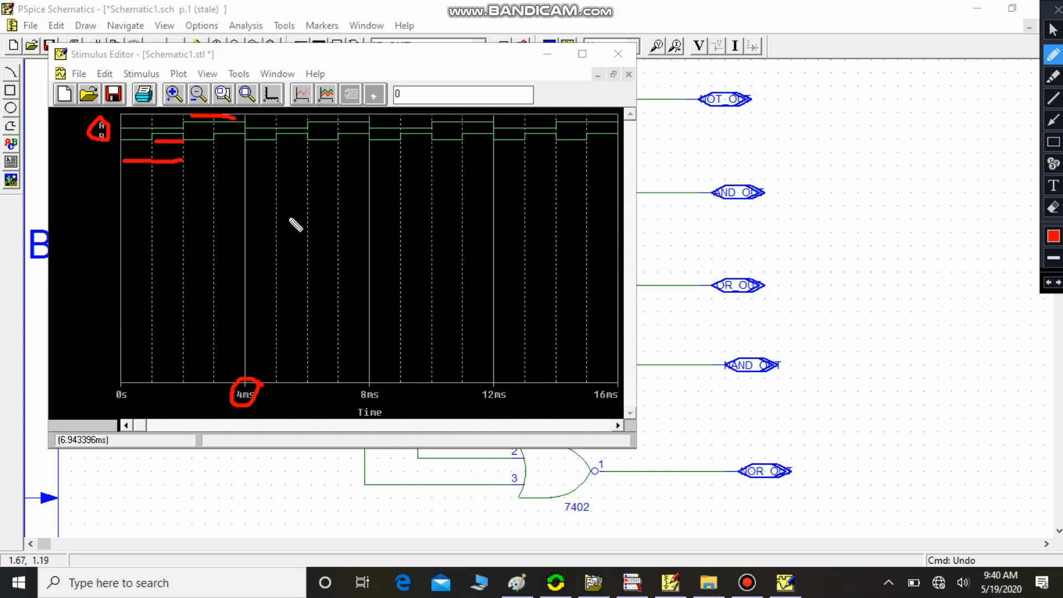
pyautogui.moveTo(706, 7)
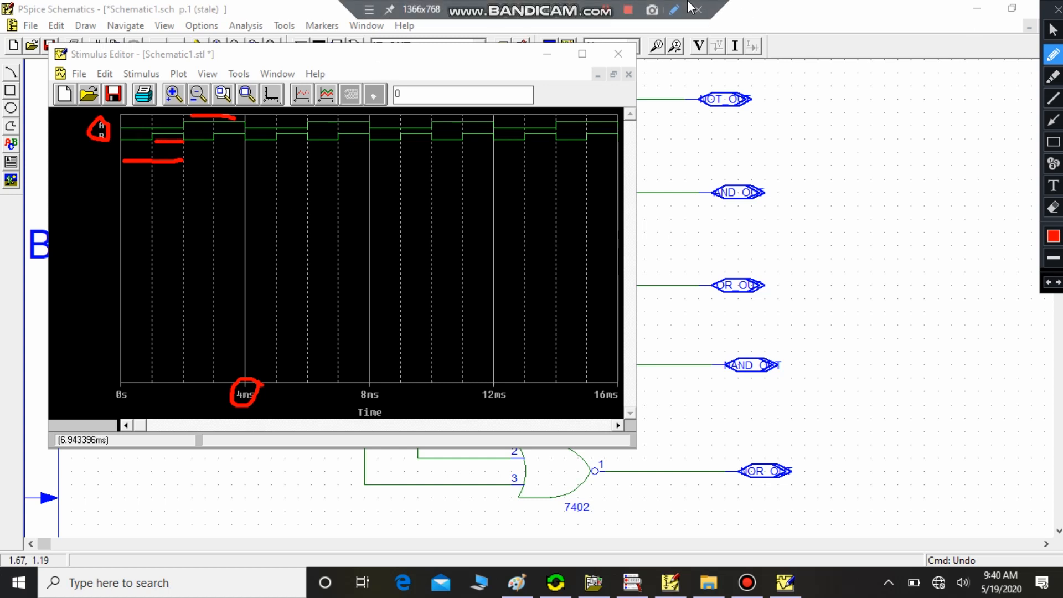
pyautogui.click(673, 10)
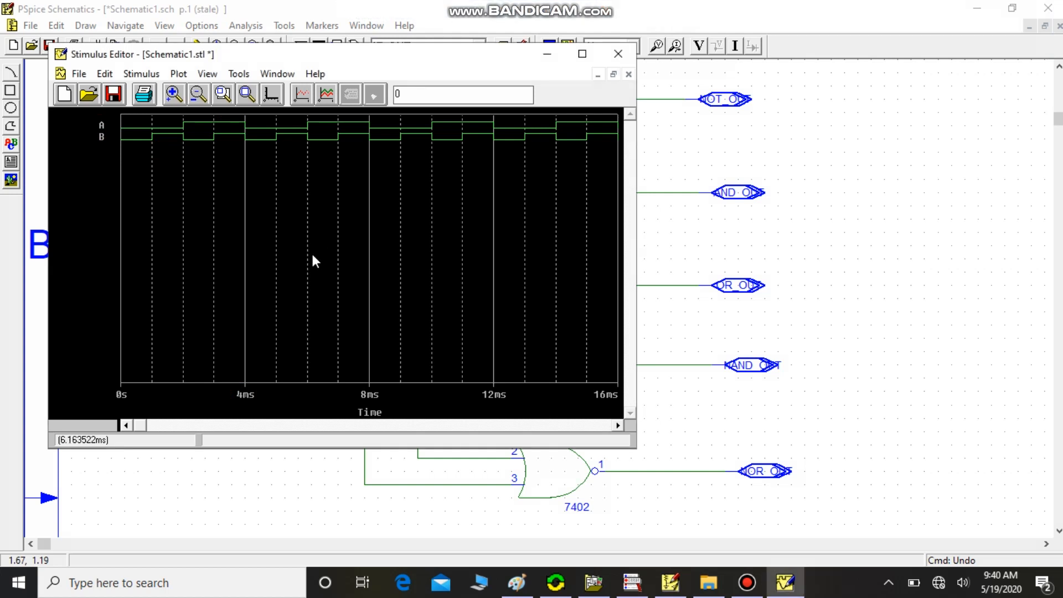
# Open the transient analysis settings for the schematic and set the final time to 6 ms
pyautogui.click(663, 187)
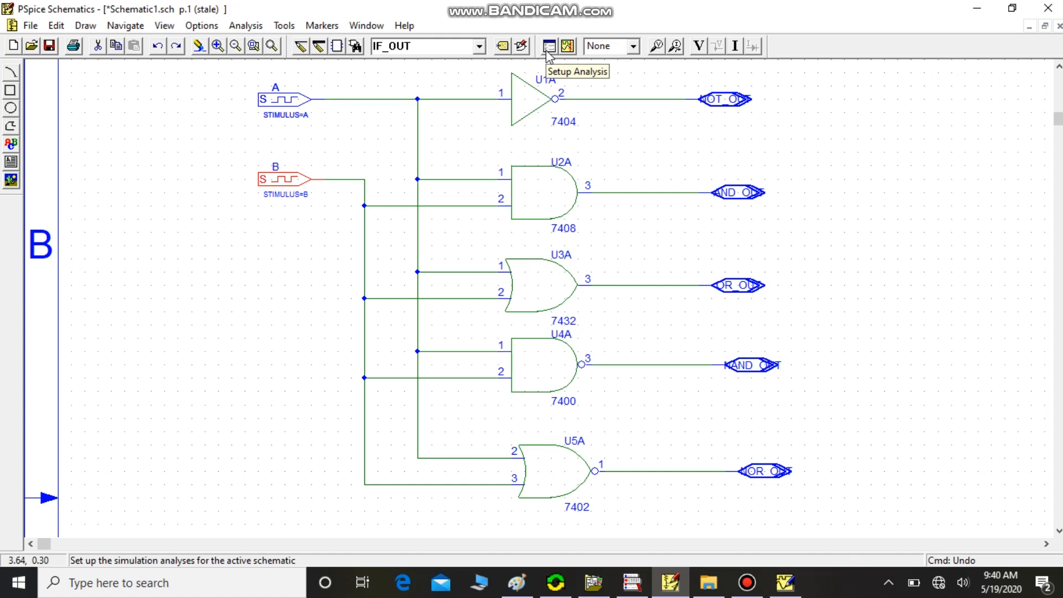
pyautogui.click(258, 28)
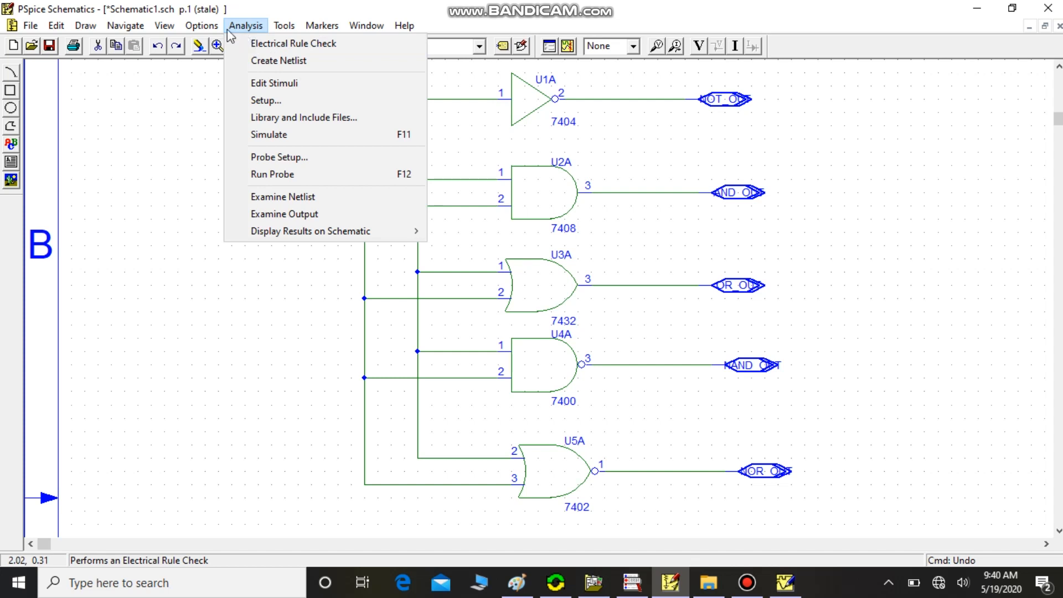
pyautogui.moveTo(207, 28)
pyautogui.click(270, 105)
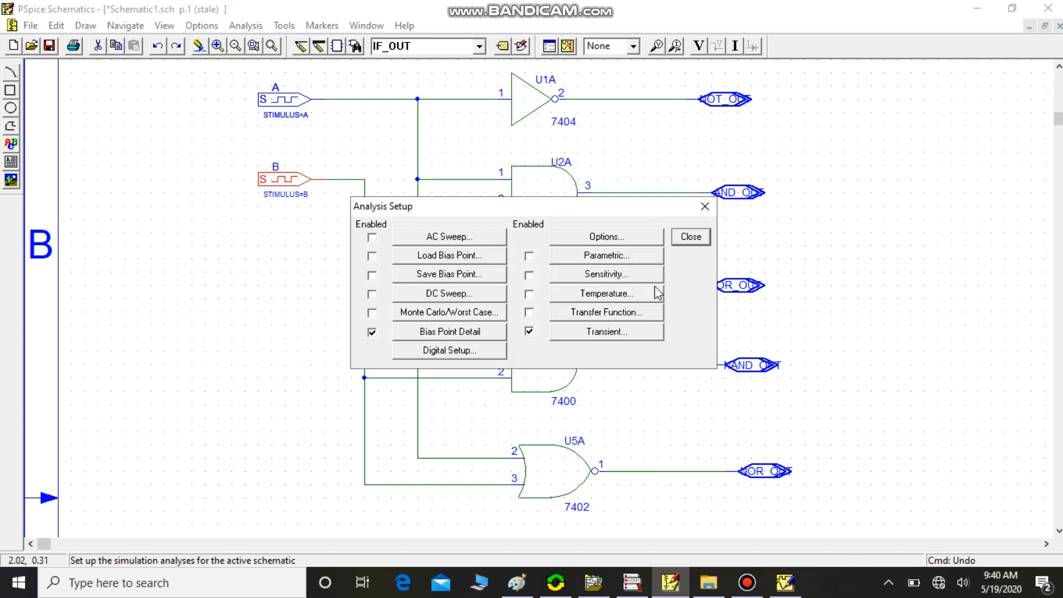
pyautogui.click(597, 330)
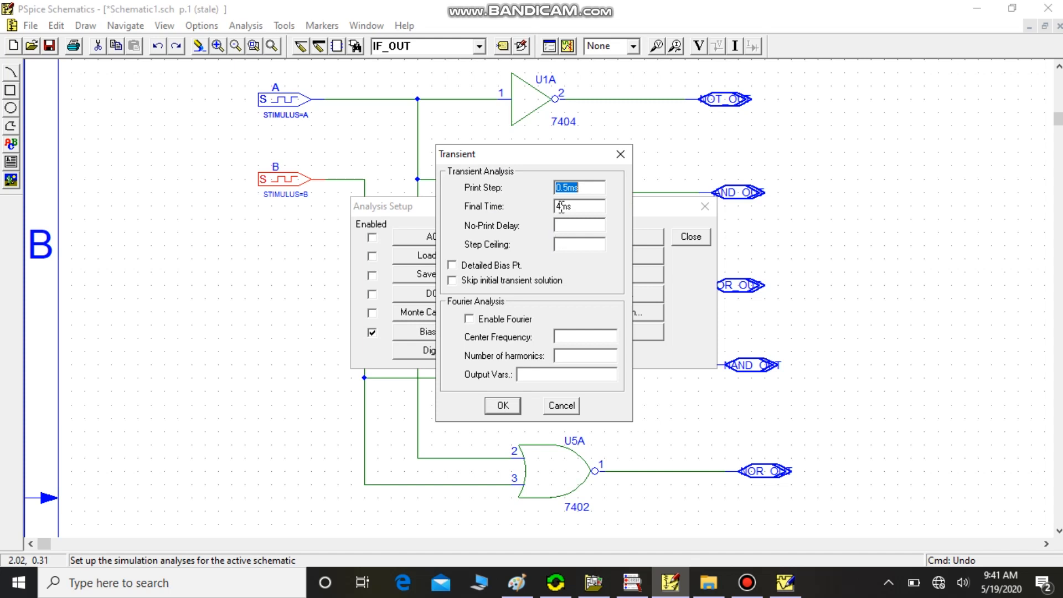
pyautogui.press('Tab')
pyautogui.press('Tab')
pyautogui.press('BackSpace')
pyautogui.write('6')
pyautogui.click(531, 208)
# Set the transient print step to 1 ms and close the analysis setup
pyautogui.click(563, 188)
pyautogui.press('Delete')
pyautogui.press('BackSpace')
pyautogui.press('BackSpace')
pyautogui.write('1')
pyautogui.click(502, 406)
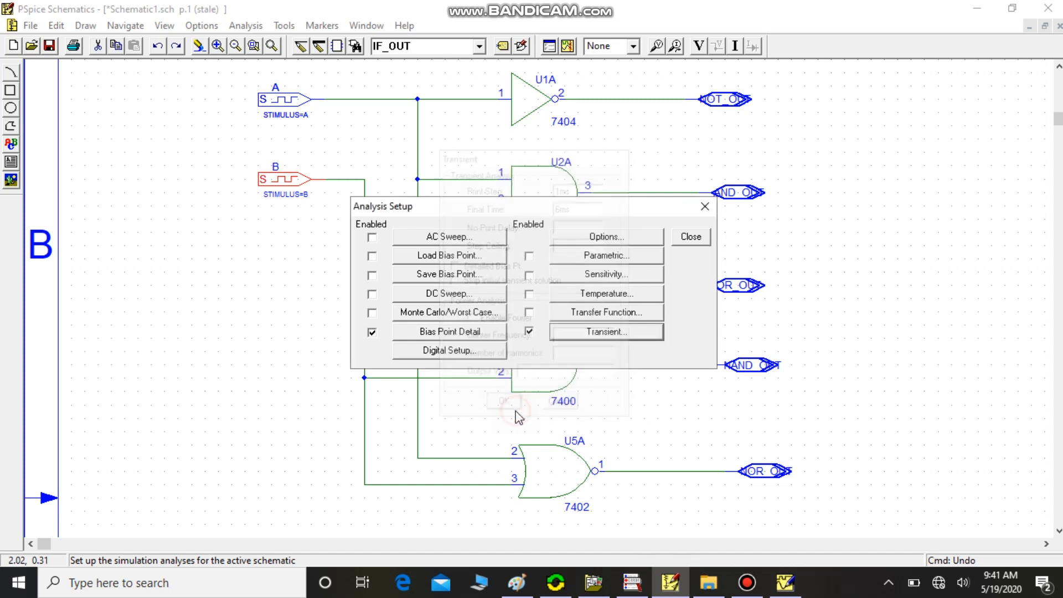
pyautogui.click(686, 237)
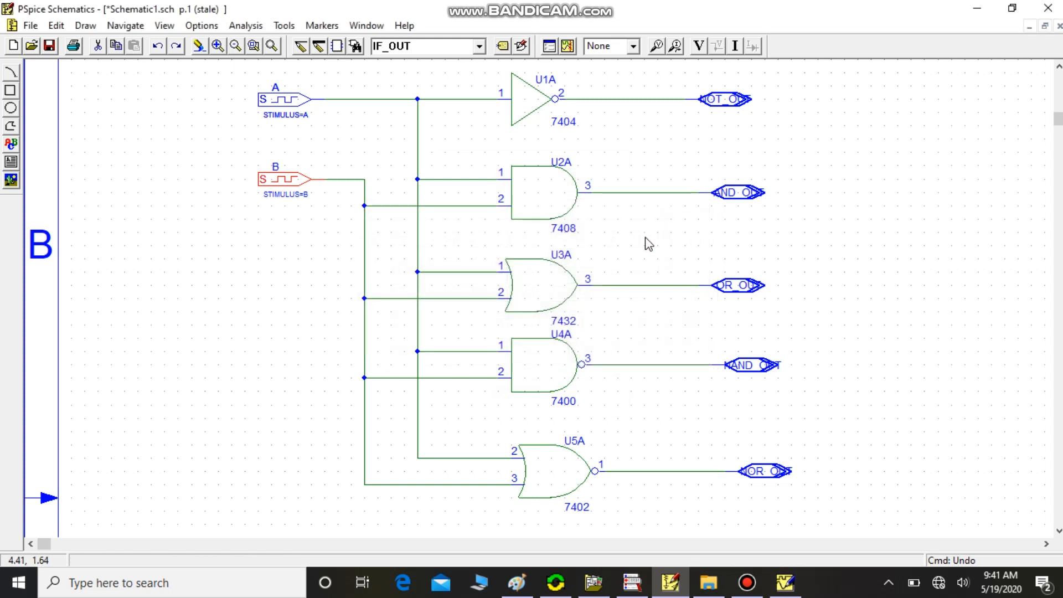
pyautogui.click(647, 242)
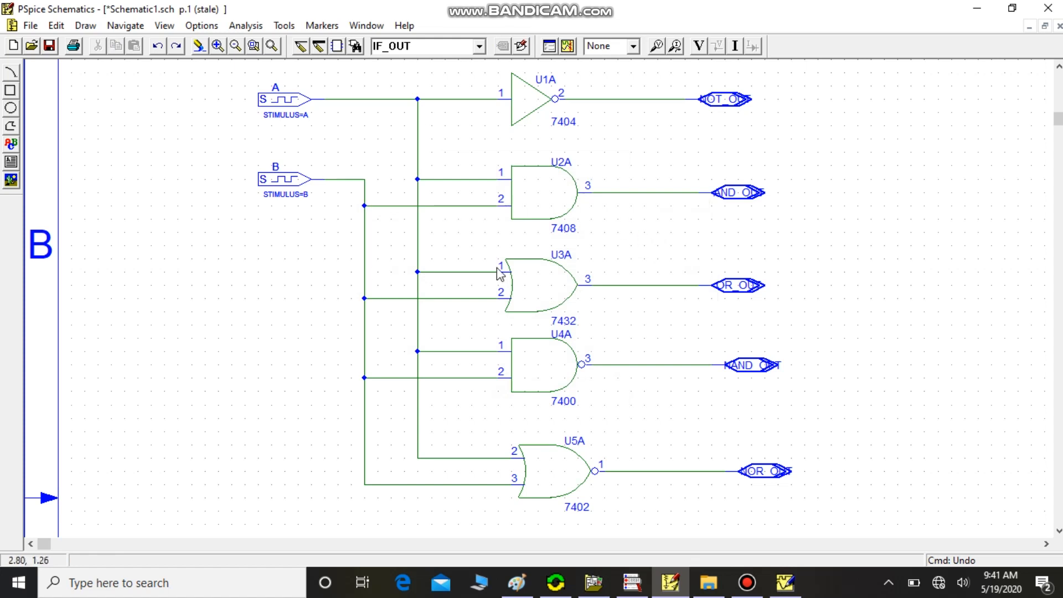
# Simulate the schematic, and close the results window and the Stimulus Editor
pyautogui.click(574, 53)
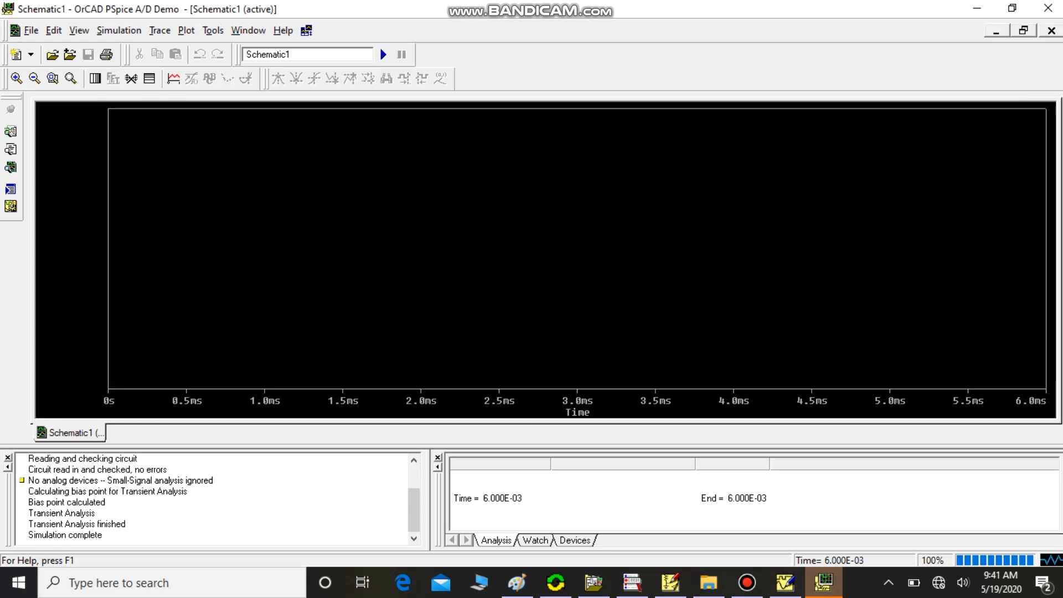
pyautogui.click(1051, 8)
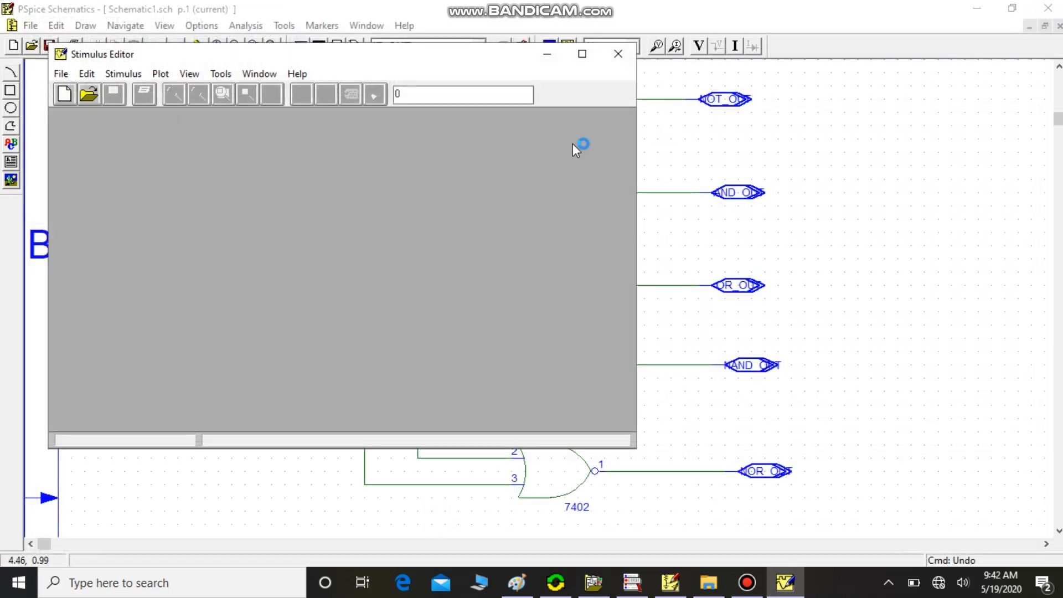
pyautogui.click(618, 54)
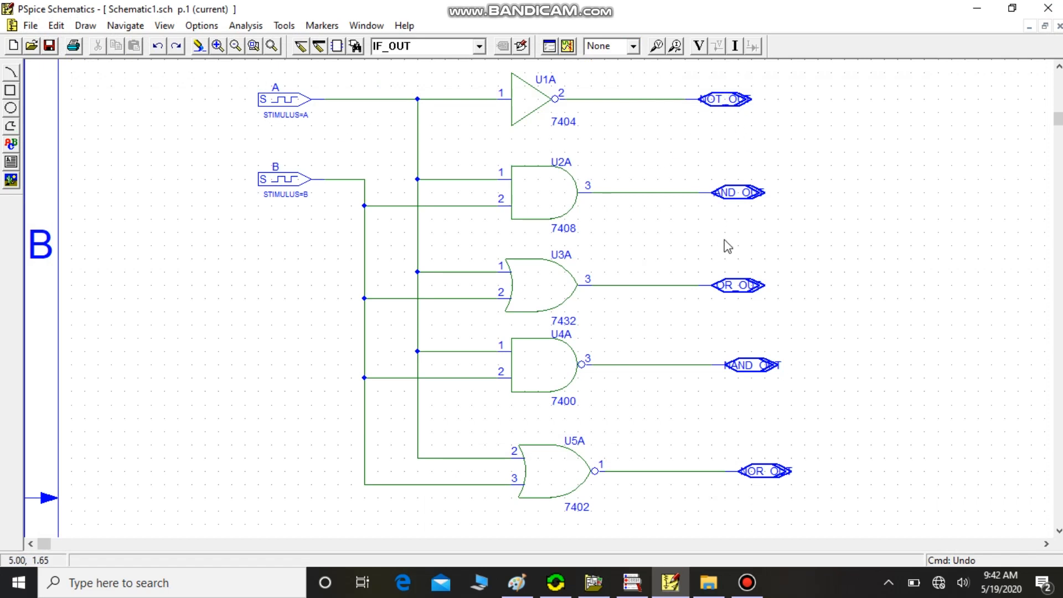
# Place voltage/level markers on the output wires of the NOR, NAND, OR, AND and NOT gates
pyautogui.click(657, 48)
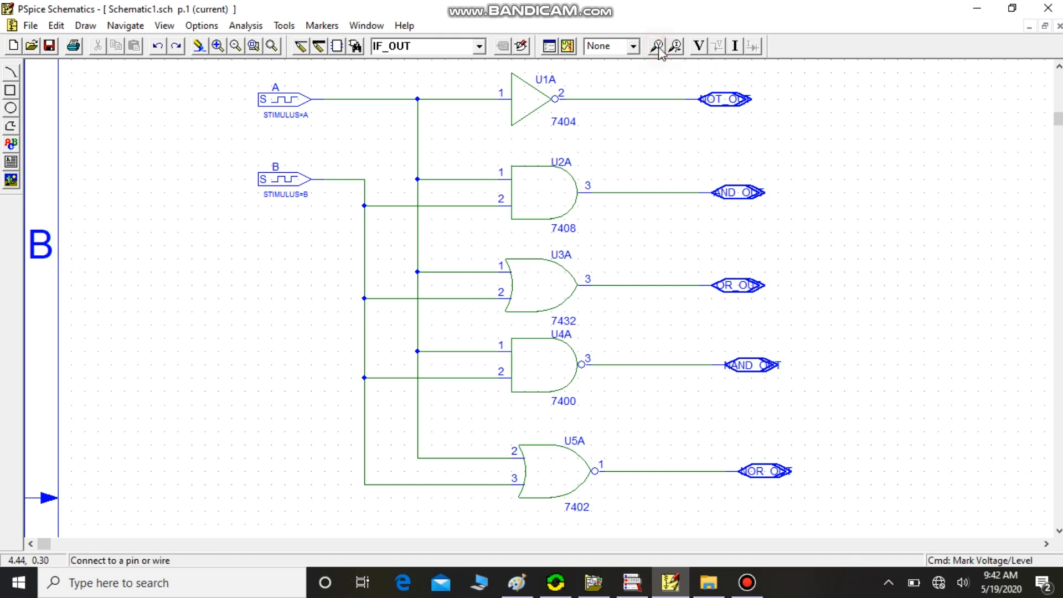
pyautogui.click(669, 471)
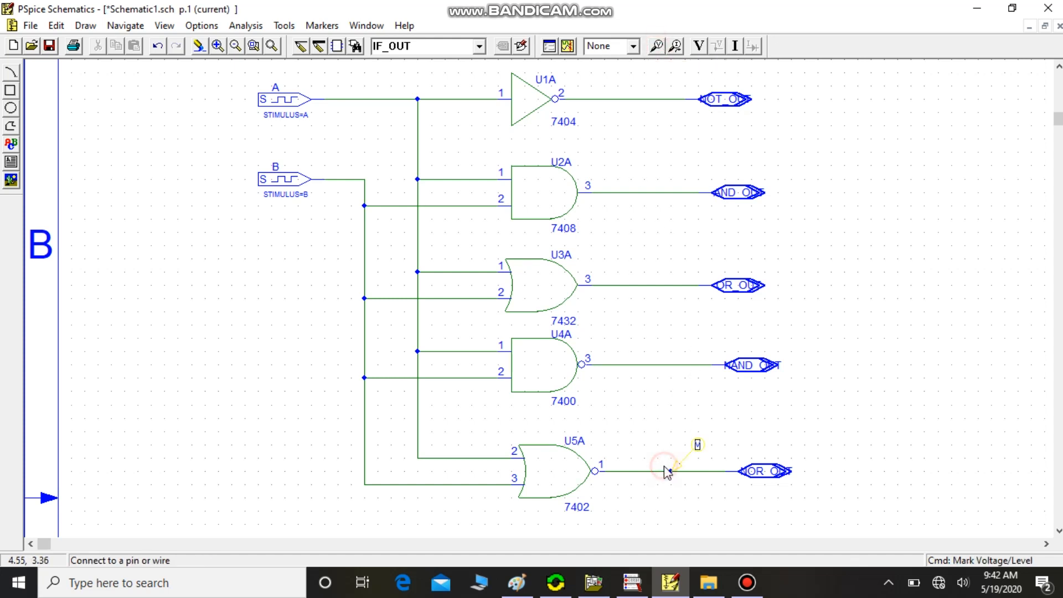
pyautogui.click(660, 367)
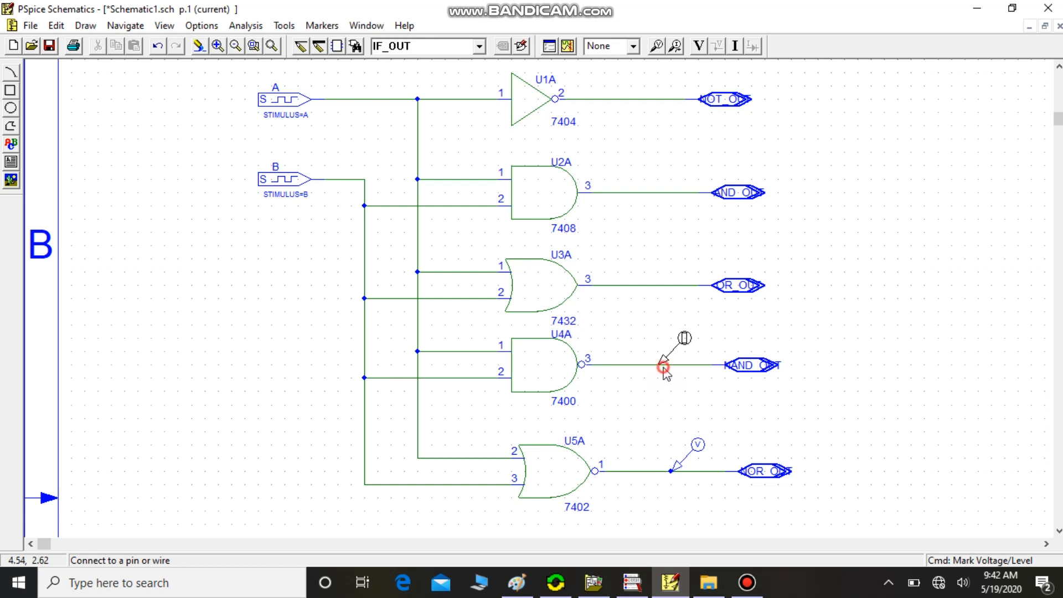
pyautogui.click(662, 292)
pyautogui.click(655, 197)
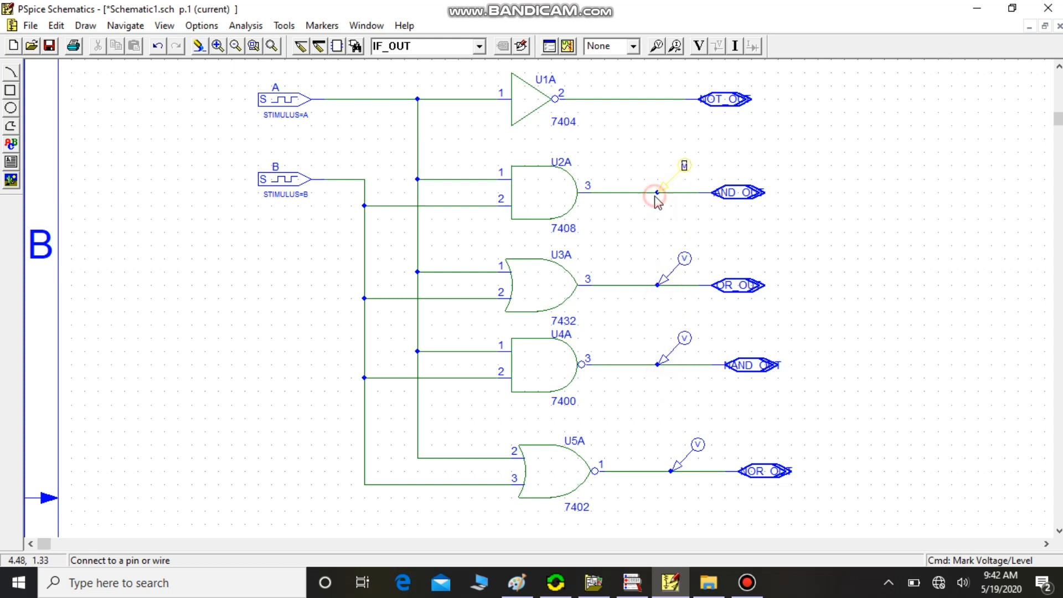
pyautogui.click(643, 100)
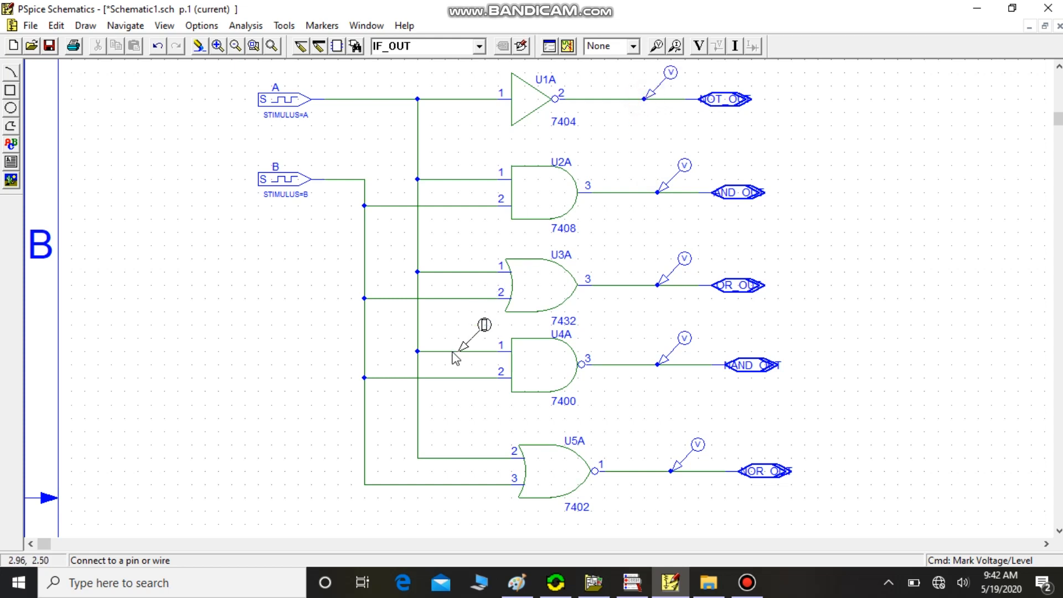
# Add voltage/level markers to the input wires of stimuli B and A, and simulate the schematic again
pyautogui.click(357, 181)
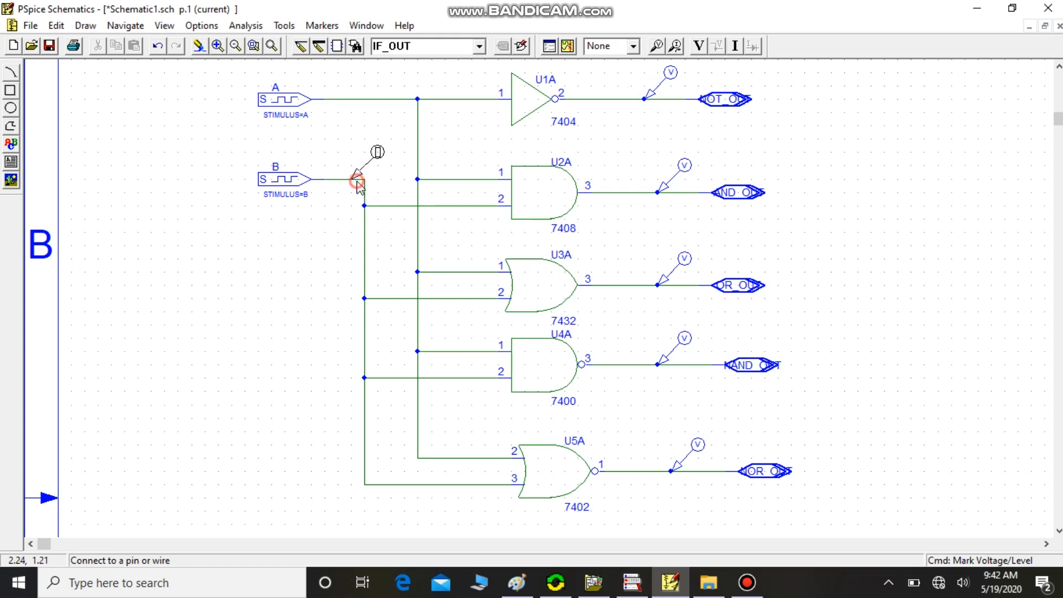
pyautogui.click(384, 106)
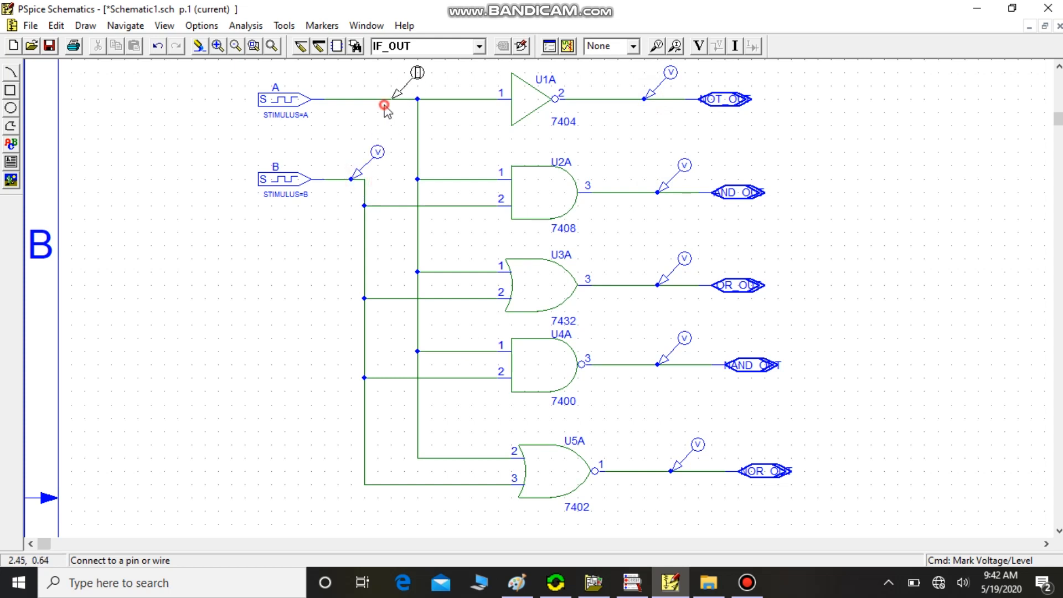
pyautogui.rightClick(301, 177)
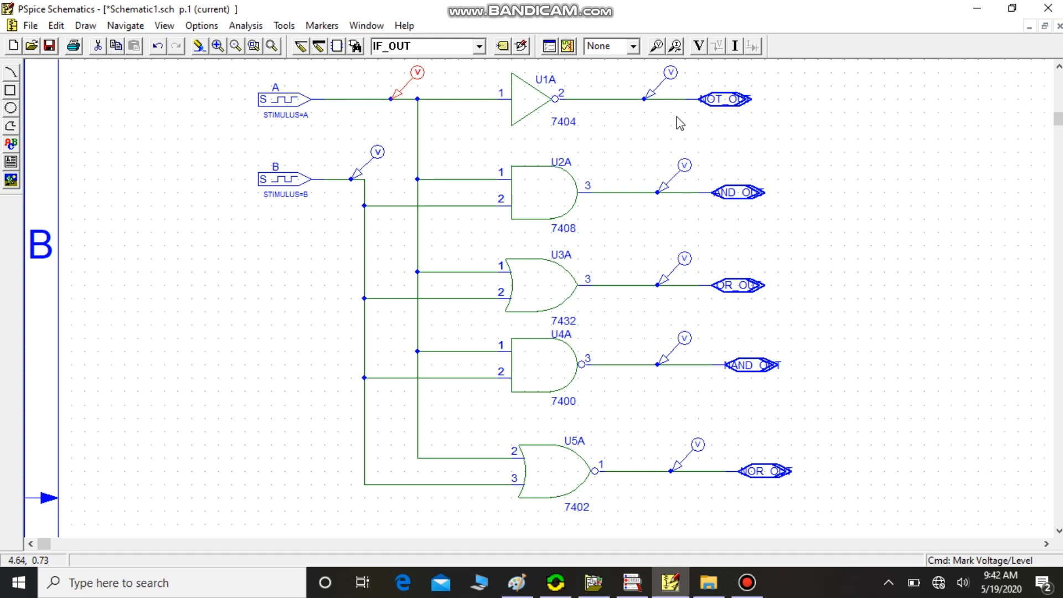
pyautogui.click(568, 47)
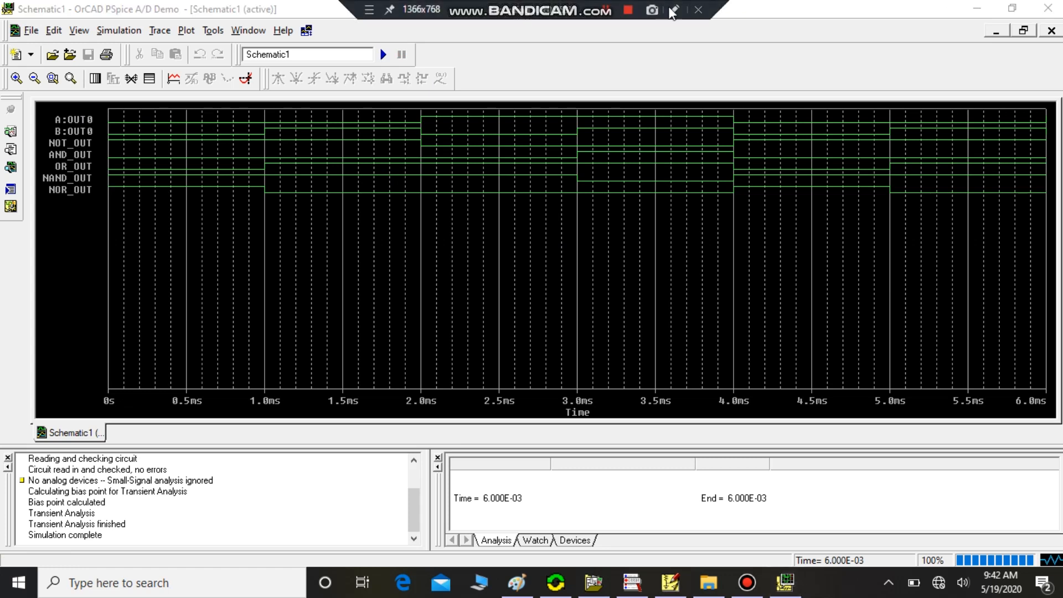
pyautogui.click(675, 12)
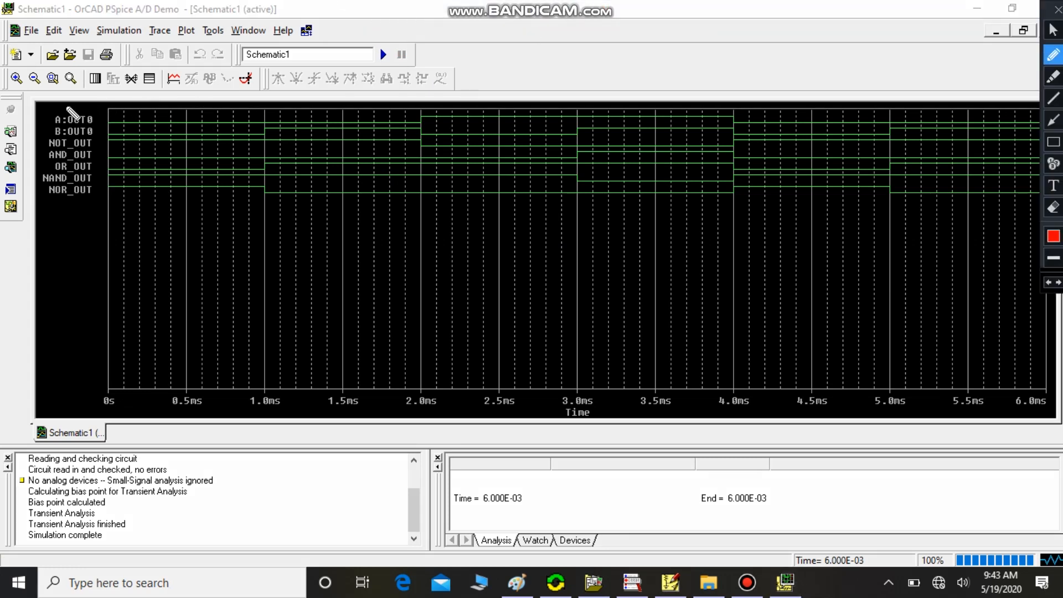
pyautogui.moveTo(67, 107)
pyautogui.mouseDown()
pyautogui.moveTo(46, 126)
pyautogui.moveTo(38, 170)
pyautogui.moveTo(55, 212)
pyautogui.moveTo(98, 194)
pyautogui.moveTo(107, 135)
pyautogui.moveTo(106, 123)
pyautogui.moveTo(72, 108)
pyautogui.mouseUp()
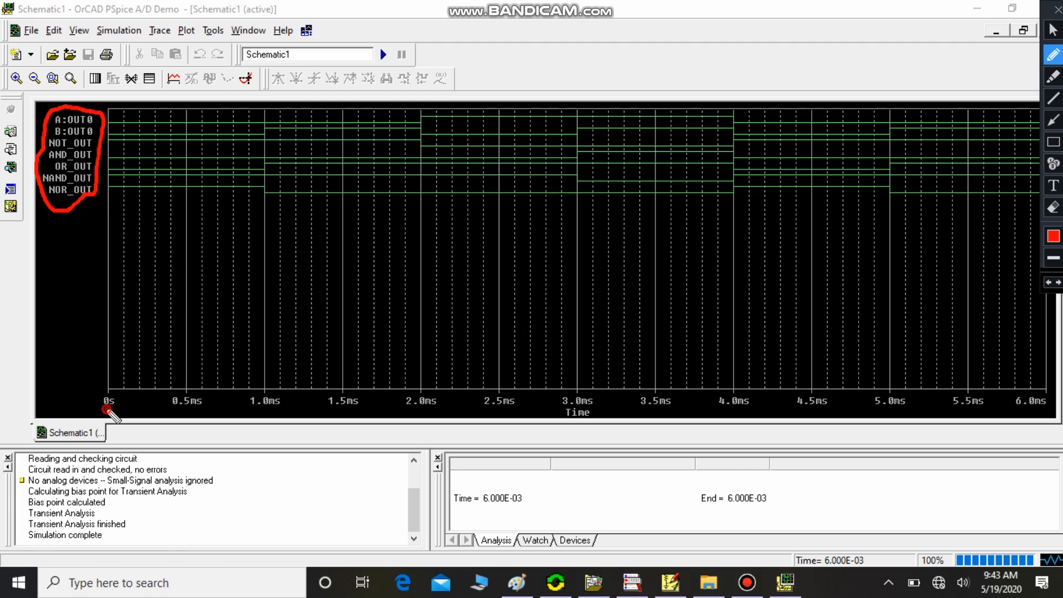
# Circle 0s, 2.0ms and 4.0ms on the time axis in red, and mark the levels of the A and B input waveforms
pyautogui.moveTo(106, 409)
pyautogui.mouseDown()
pyautogui.moveTo(124, 402)
pyautogui.moveTo(104, 407)
pyautogui.moveTo(114, 413)
pyautogui.mouseUp()
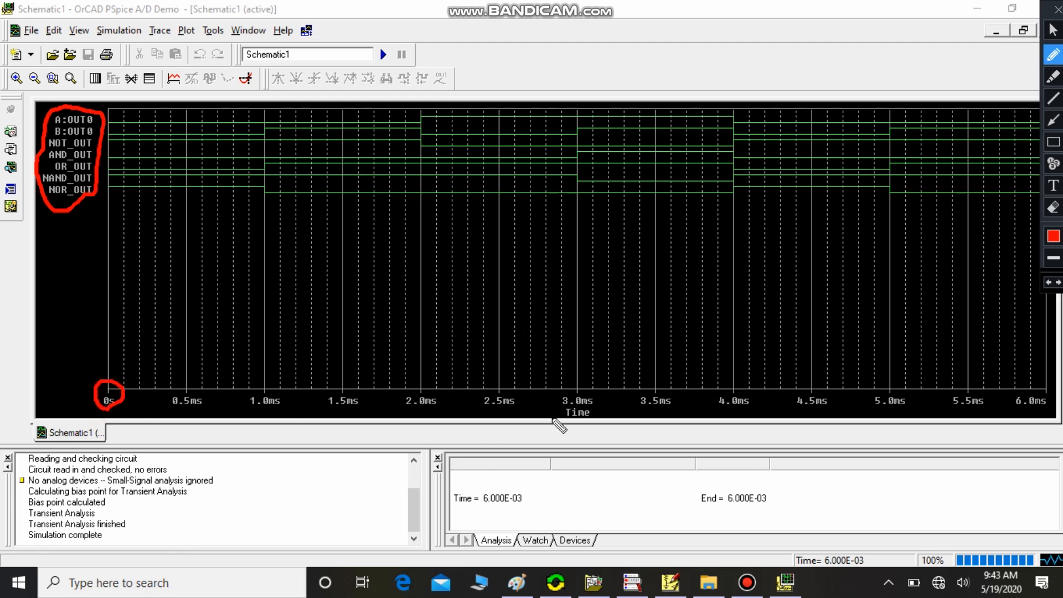
pyautogui.moveTo(749, 387)
pyautogui.mouseDown()
pyautogui.moveTo(712, 405)
pyautogui.moveTo(738, 415)
pyautogui.moveTo(748, 387)
pyautogui.mouseUp()
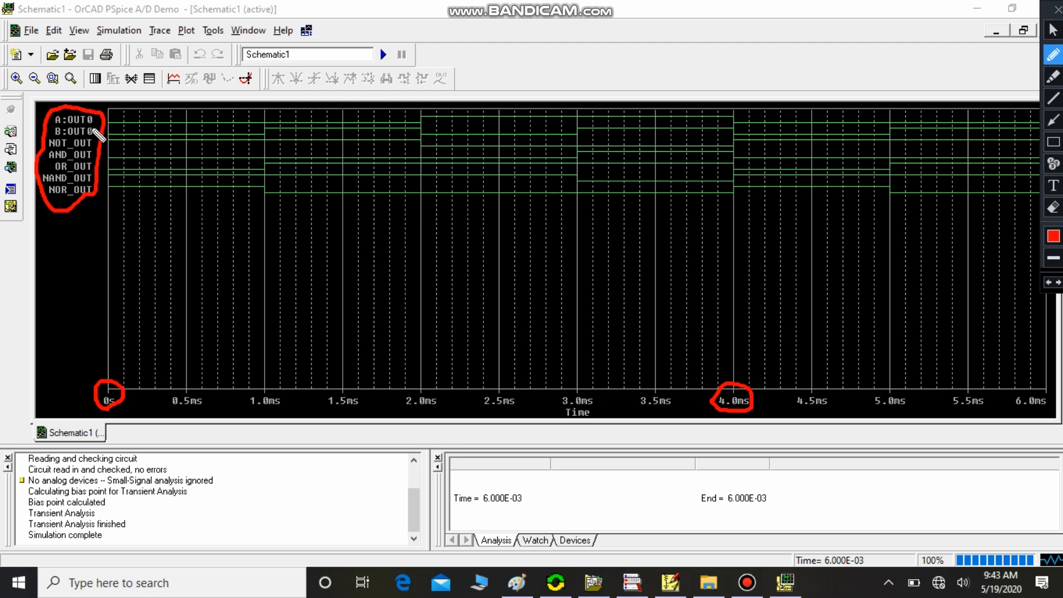
pyautogui.moveTo(614, 7)
pyautogui.moveTo(126, 112); pyautogui.dragTo(409, 118)
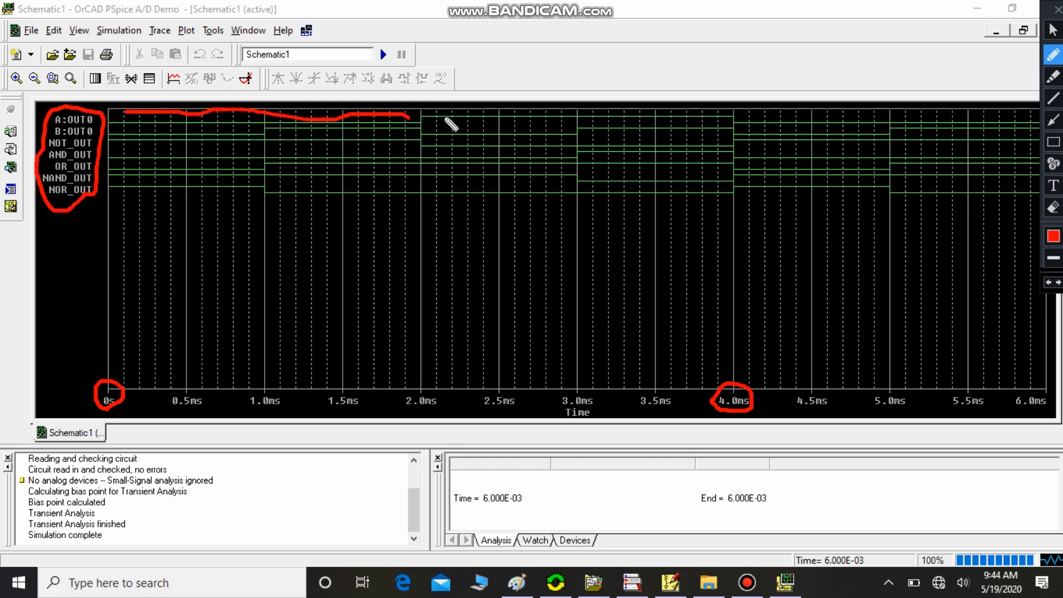
pyautogui.moveTo(441, 111)
pyautogui.mouseDown()
pyautogui.moveTo(471, 97)
pyautogui.moveTo(684, 92)
pyautogui.moveTo(725, 107)
pyautogui.mouseUp()
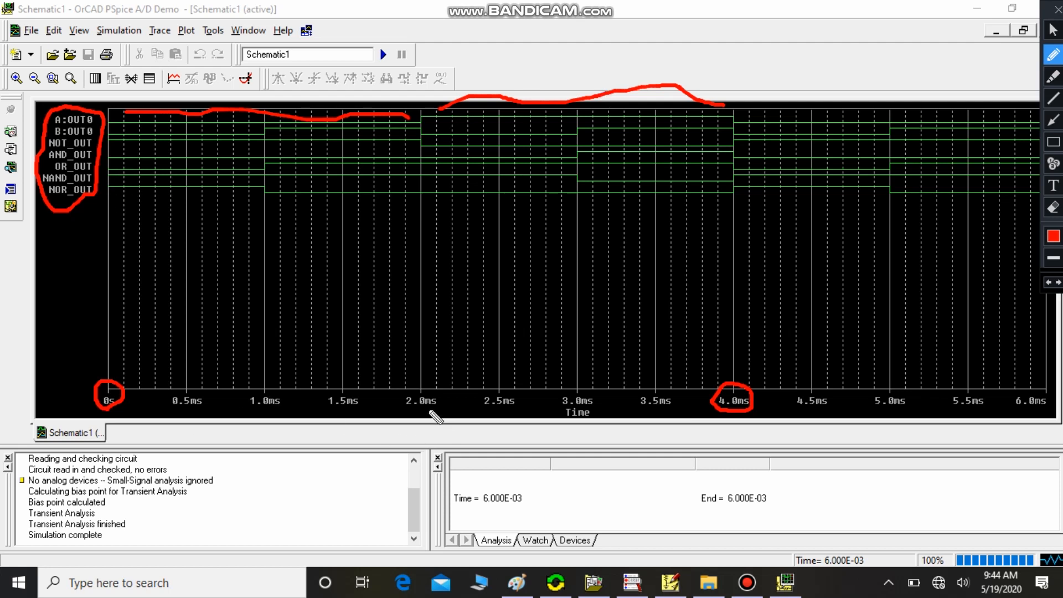
pyautogui.moveTo(412, 411)
pyautogui.mouseDown()
pyautogui.moveTo(437, 416)
pyautogui.moveTo(449, 394)
pyautogui.moveTo(398, 397)
pyautogui.moveTo(423, 414)
pyautogui.mouseUp()
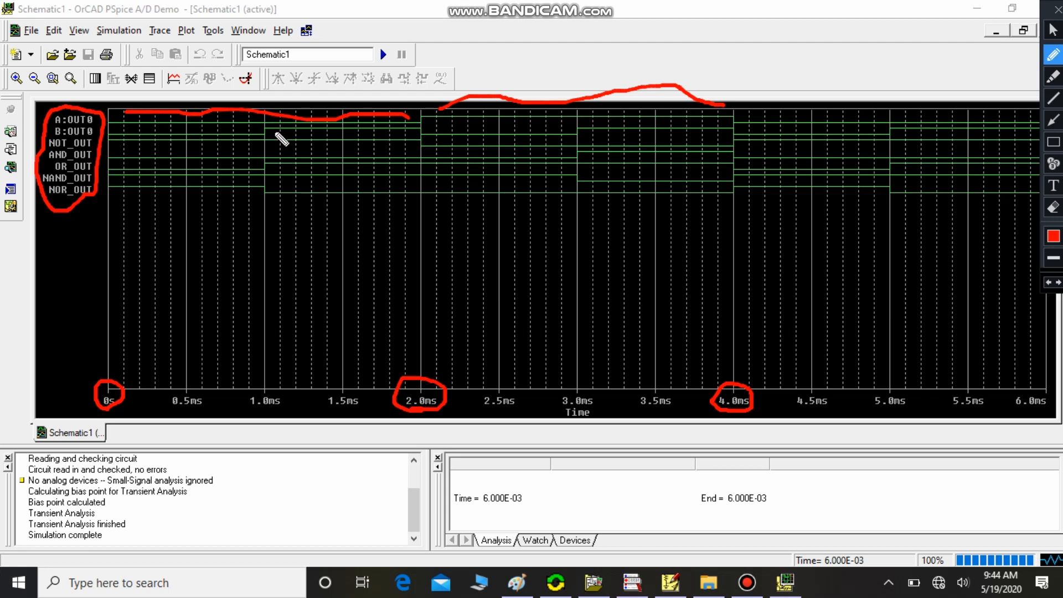
pyautogui.moveTo(275, 133); pyautogui.dragTo(411, 133)
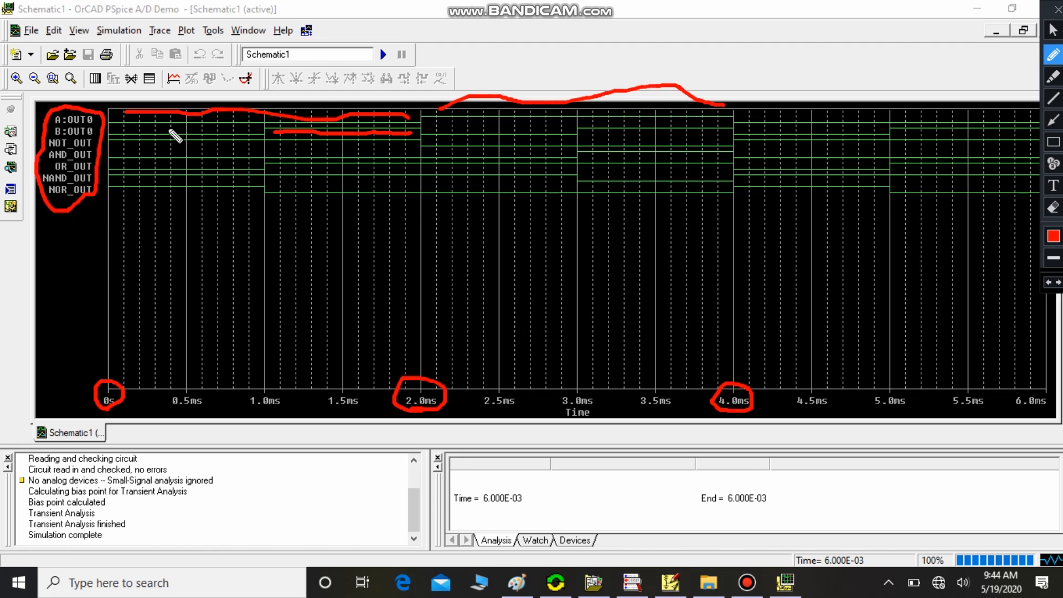
pyautogui.moveTo(169, 131); pyautogui.dragTo(185, 114)
# Erase the red strokes drawn along the A and B input waveforms
pyautogui.click(1053, 209)
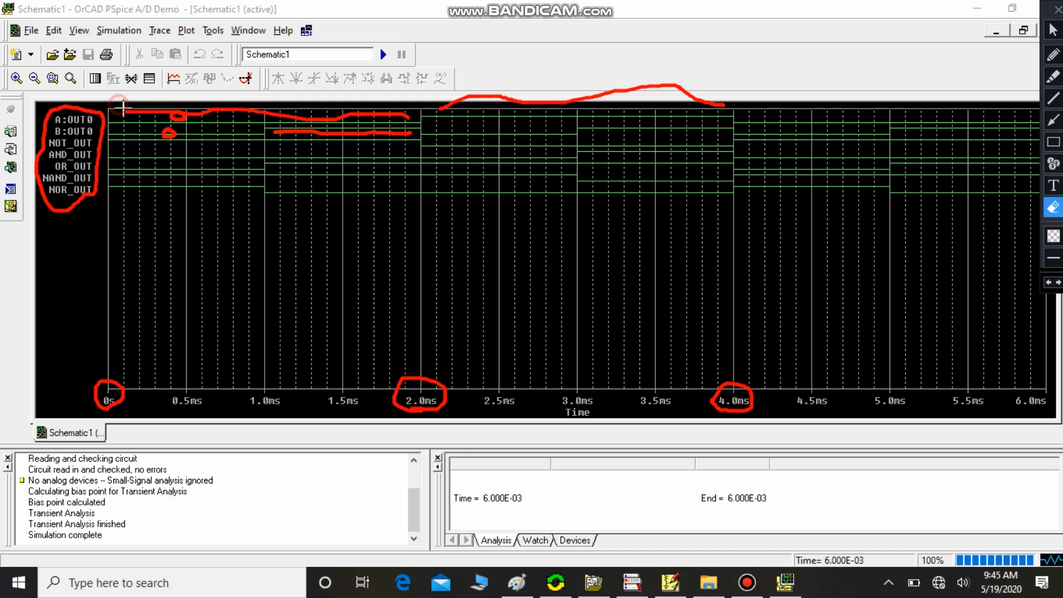
pyautogui.click(339, 120)
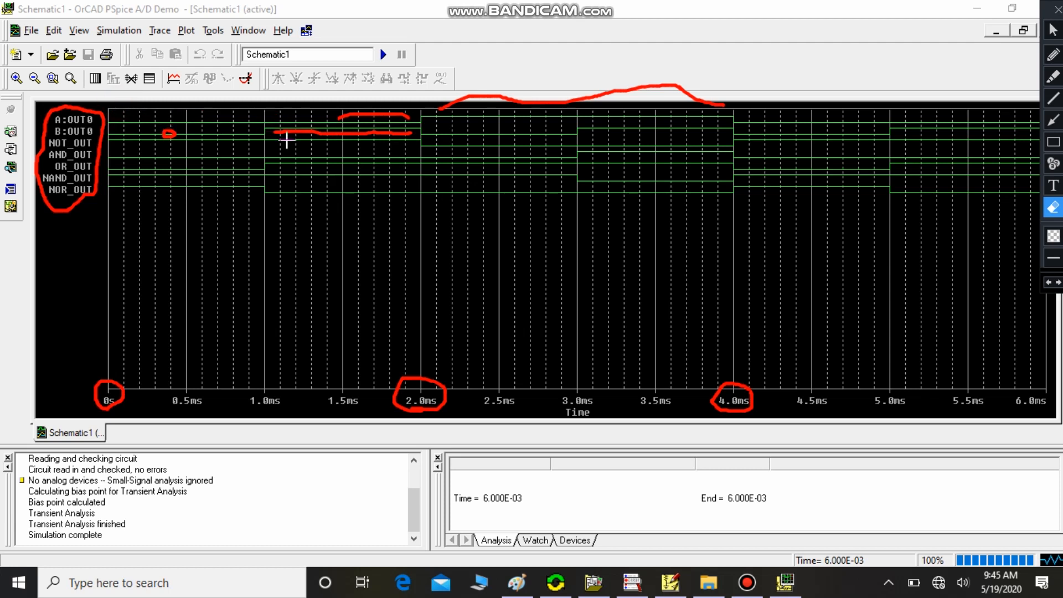
pyautogui.moveTo(268, 105)
pyautogui.mouseDown()
pyautogui.moveTo(280, 131)
pyautogui.moveTo(367, 126)
pyautogui.moveTo(421, 142)
pyautogui.mouseUp()
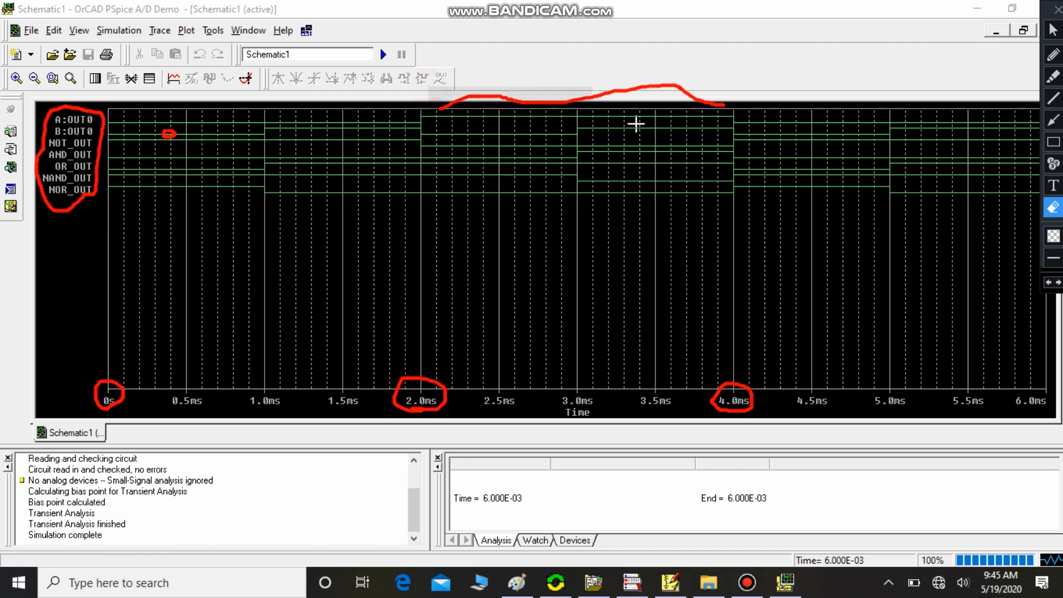
pyautogui.click(724, 111)
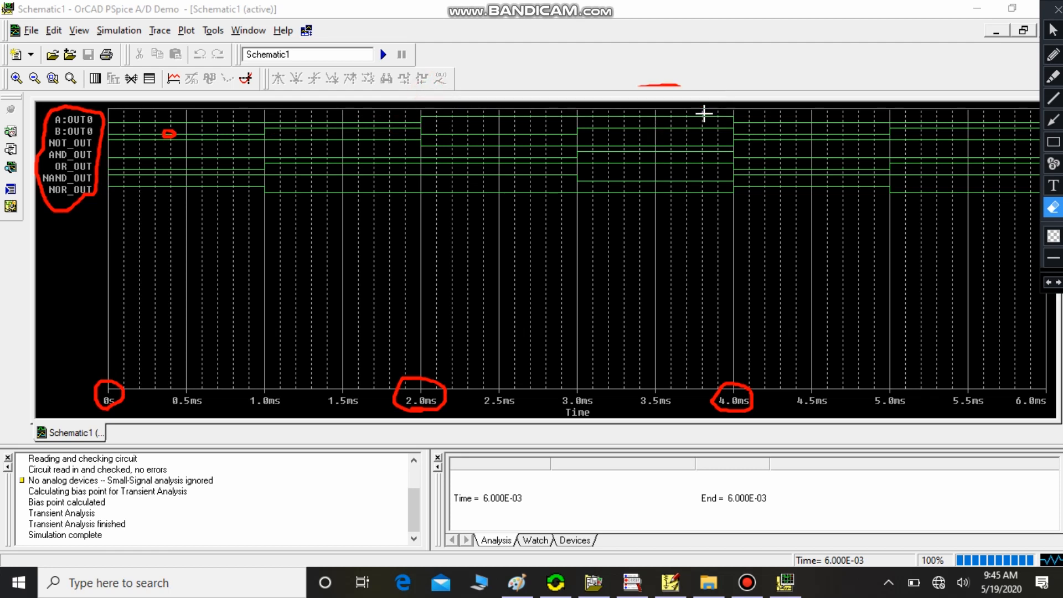
# Highlight input A near 0.4 ms in yellow, and label successive 1 ms intervals of A and B with 0/0, 0/1, 1/0 and 1/1 in red
pyautogui.click(1052, 76)
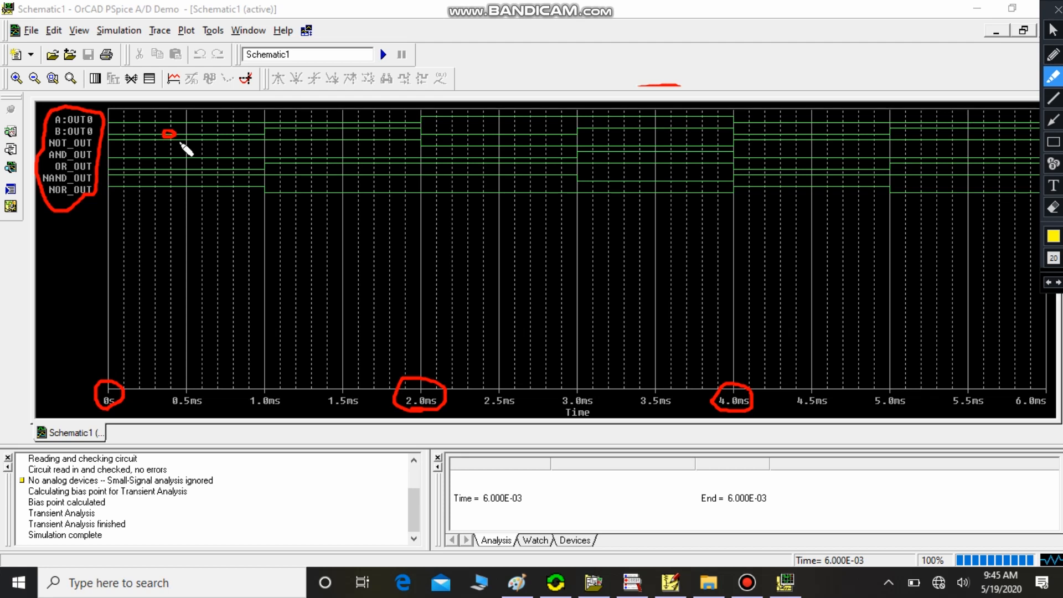
pyautogui.moveTo(171, 113)
pyautogui.mouseDown()
pyautogui.moveTo(183, 124)
pyautogui.moveTo(173, 113)
pyautogui.mouseUp()
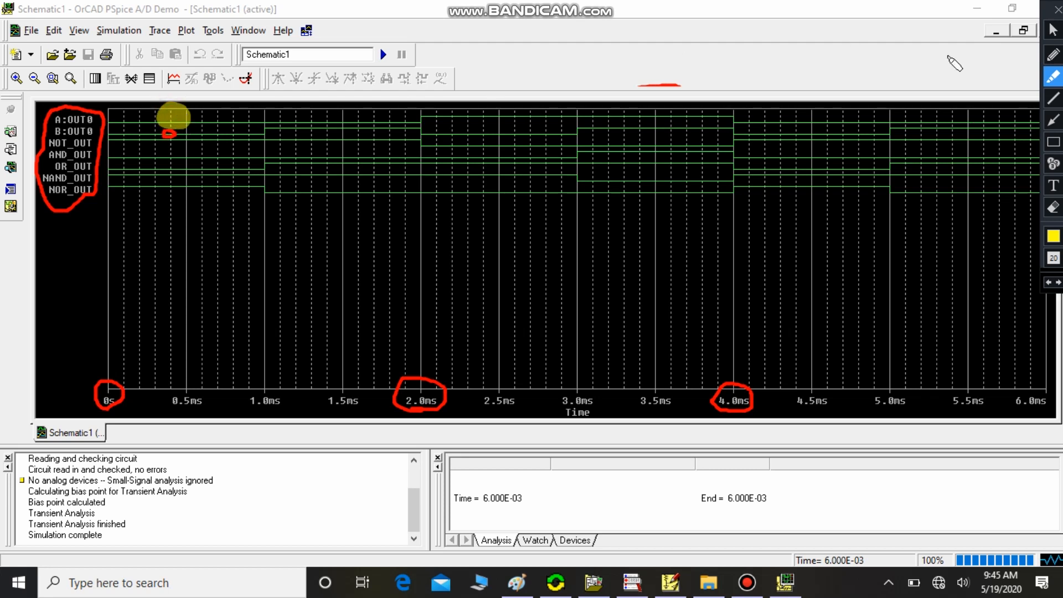
pyautogui.click(1052, 54)
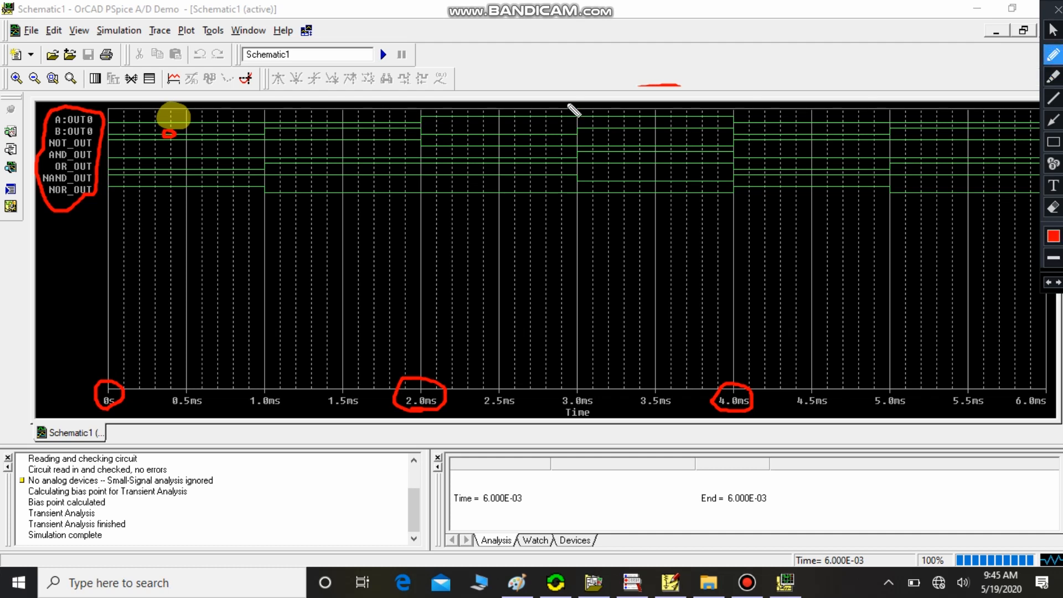
pyautogui.moveTo(217, 110); pyautogui.dragTo(220, 125)
pyautogui.moveTo(340, 103)
pyautogui.mouseDown()
pyautogui.moveTo(347, 116)
pyautogui.moveTo(340, 106)
pyautogui.moveTo(332, 140)
pyautogui.mouseUp()
pyautogui.click(332, 130)
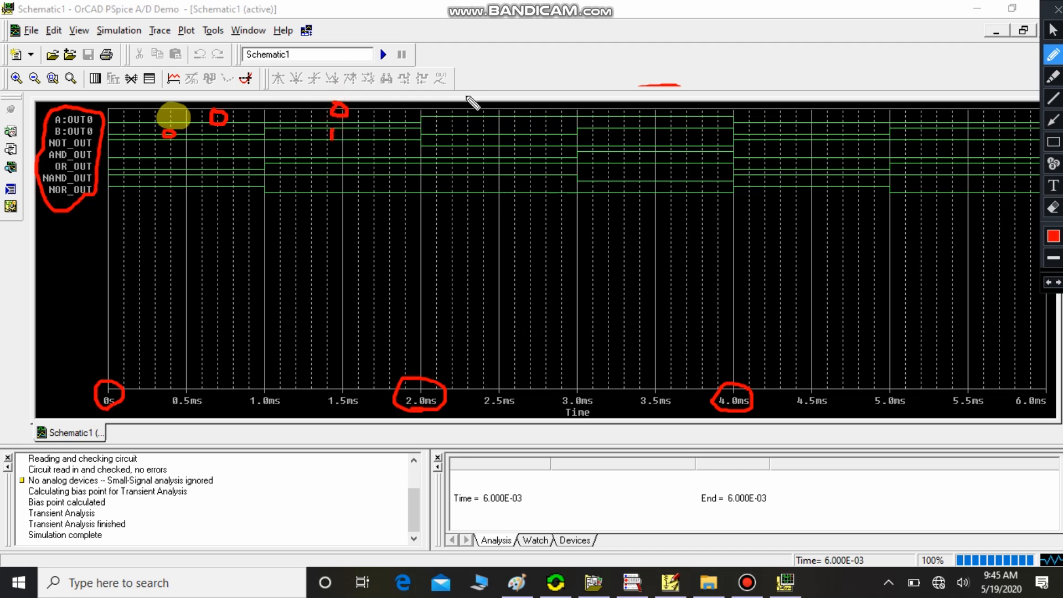
pyautogui.moveTo(465, 102)
pyautogui.mouseDown()
pyautogui.moveTo(469, 137)
pyautogui.moveTo(467, 126)
pyautogui.mouseUp()
pyautogui.moveTo(660, 101); pyautogui.dragTo(642, 133)
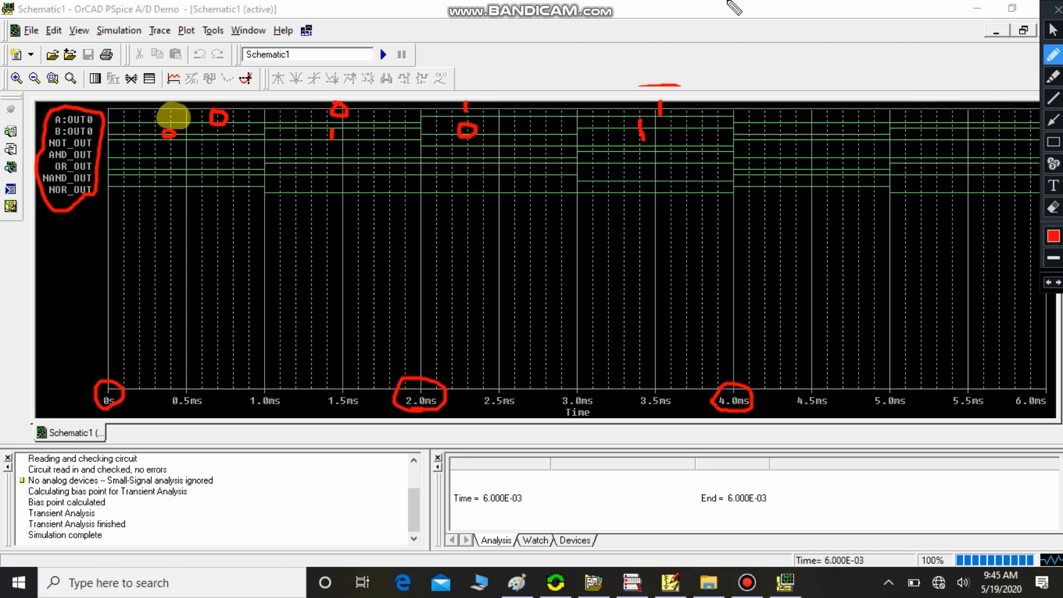
pyautogui.click(1052, 30)
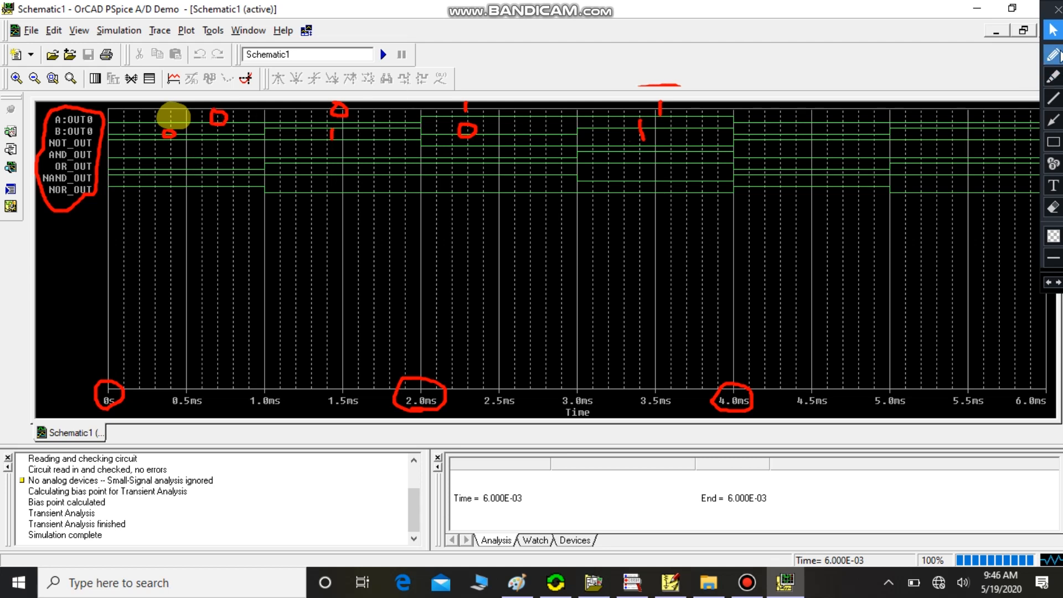
# Write a red 1 on the NOT output just before 1.0 ms, and circle the traces between 3.0 and 4.0 ms
pyautogui.click(1053, 54)
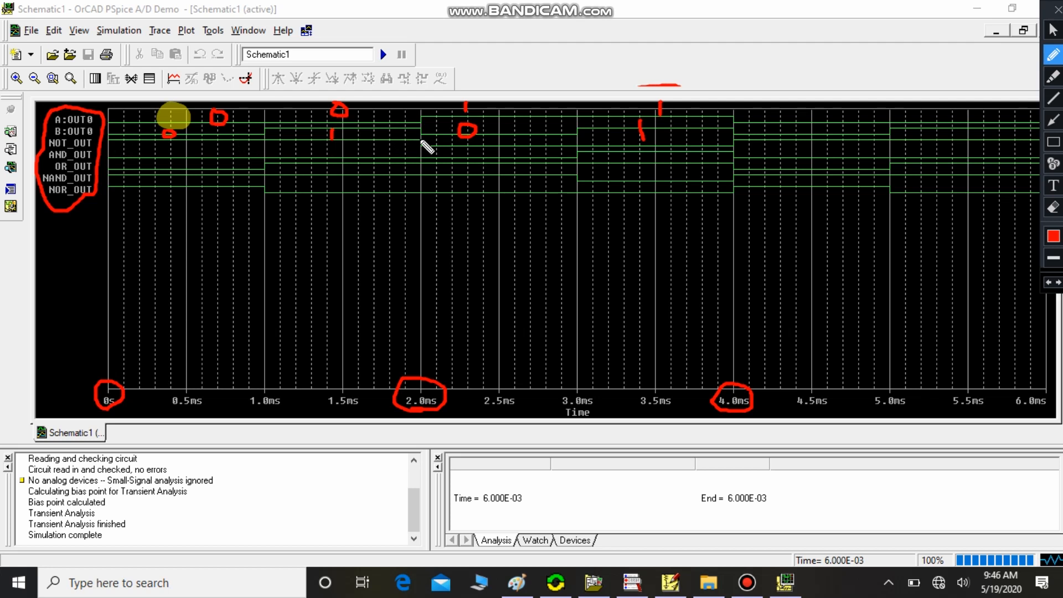
pyautogui.click(257, 137)
pyautogui.moveTo(258, 138); pyautogui.dragTo(259, 147)
pyautogui.moveTo(659, 87)
pyautogui.mouseDown()
pyautogui.moveTo(605, 113)
pyautogui.moveTo(576, 157)
pyautogui.moveTo(590, 178)
pyautogui.moveTo(728, 175)
pyautogui.moveTo(742, 147)
pyautogui.moveTo(661, 91)
pyautogui.mouseUp()
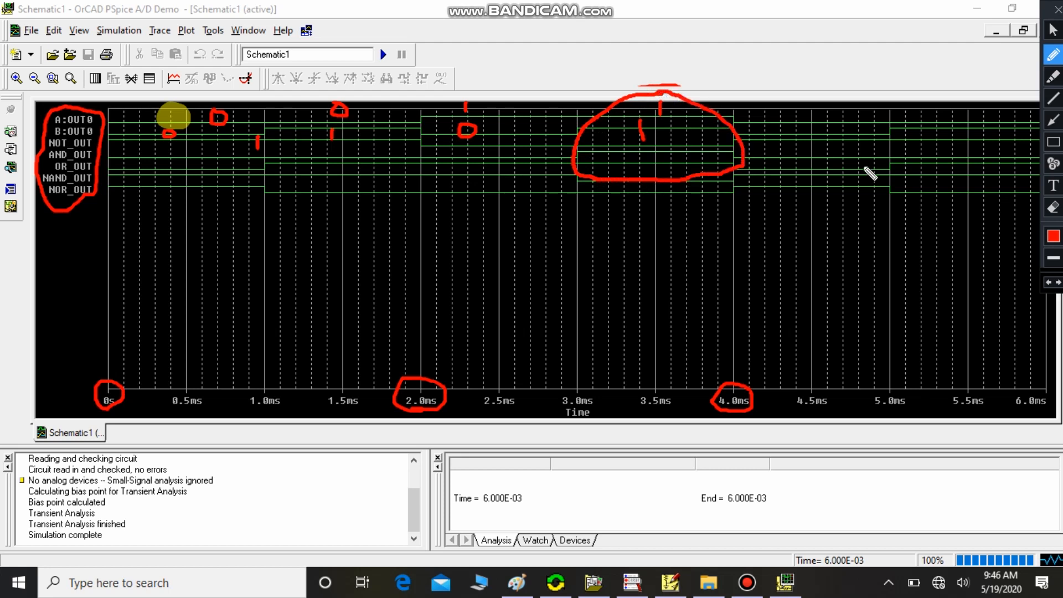
pyautogui.click(1053, 30)
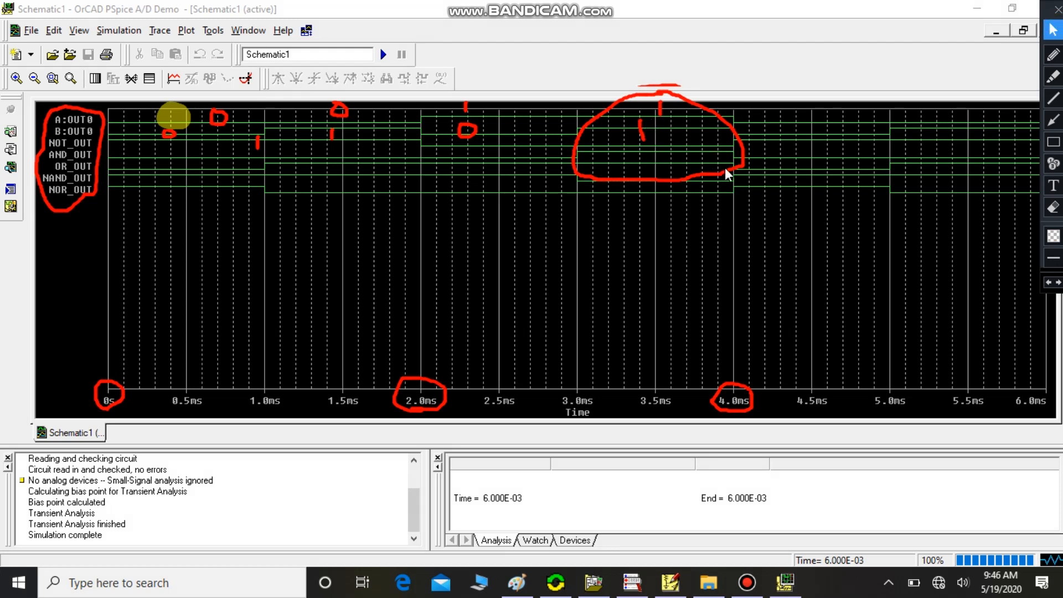
# Draw a red line along the AND output between 3.0 and 4.0 ms, and circle the 0/0 input levels in the first interval
pyautogui.click(1053, 54)
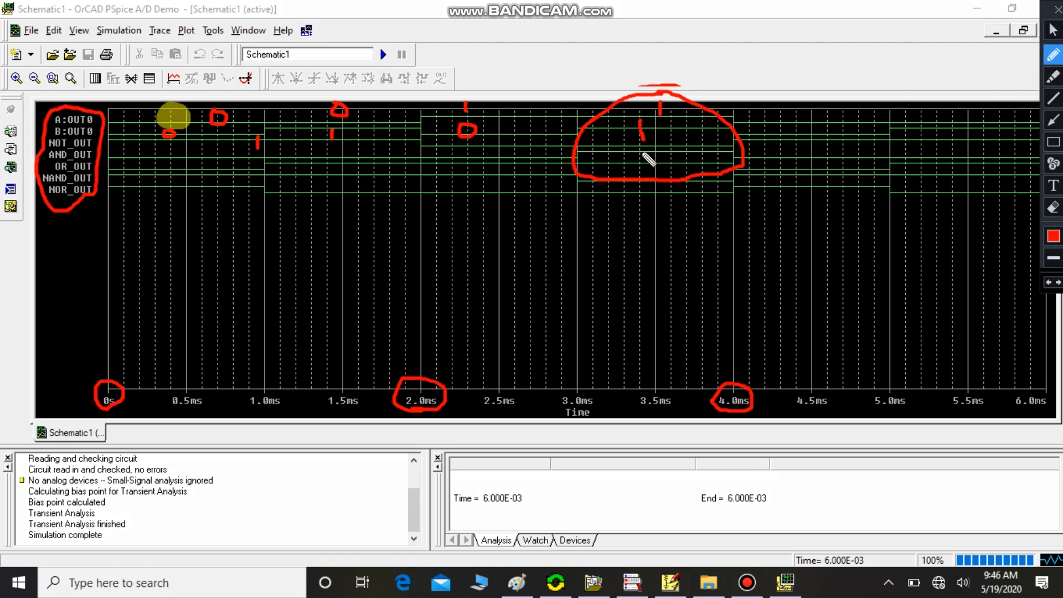
pyautogui.moveTo(620, 153); pyautogui.dragTo(722, 155)
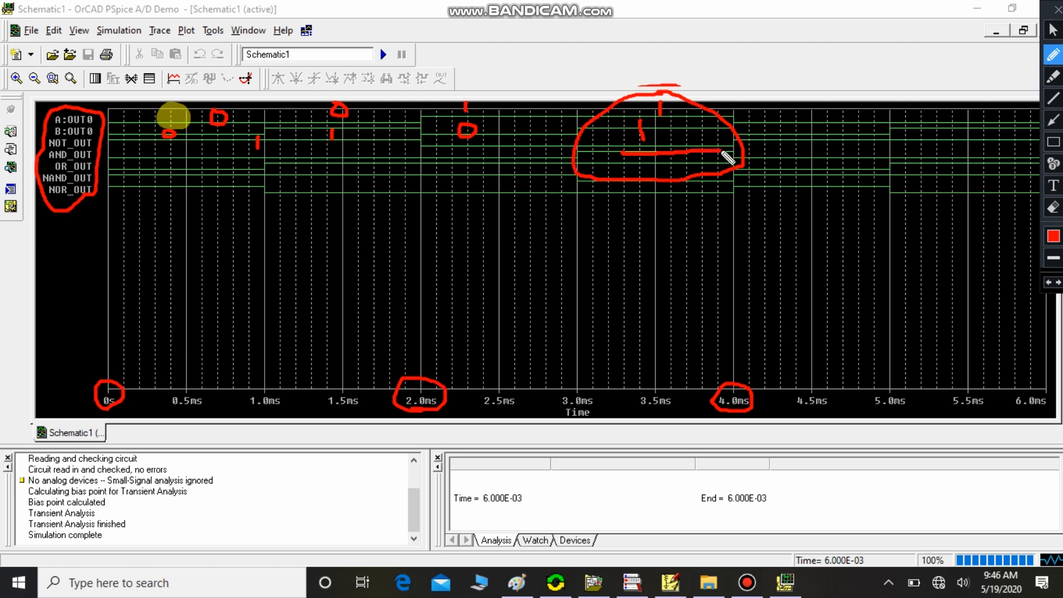
pyautogui.click(1052, 31)
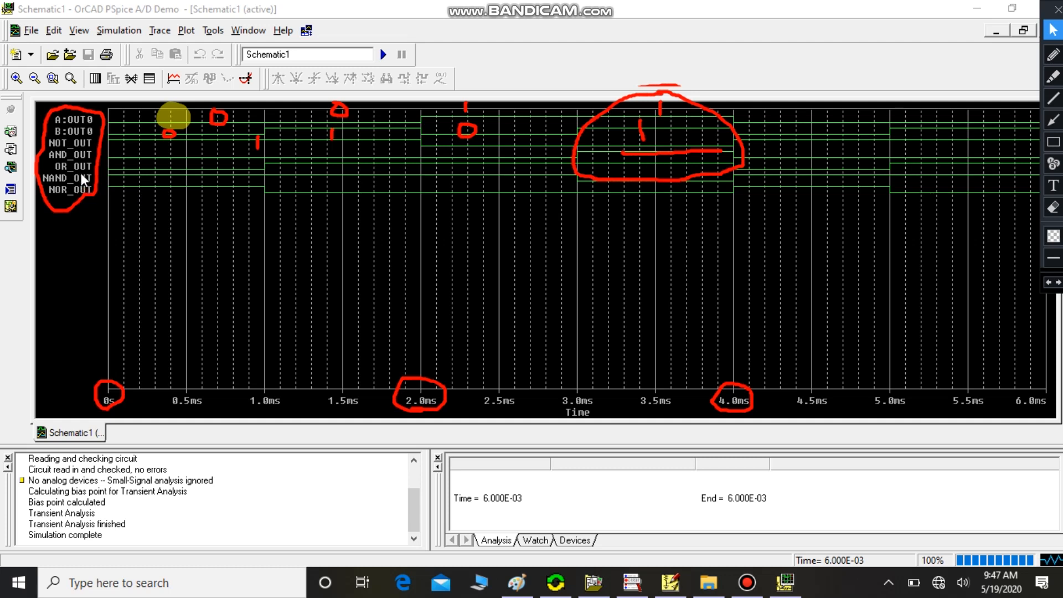
pyautogui.click(1052, 54)
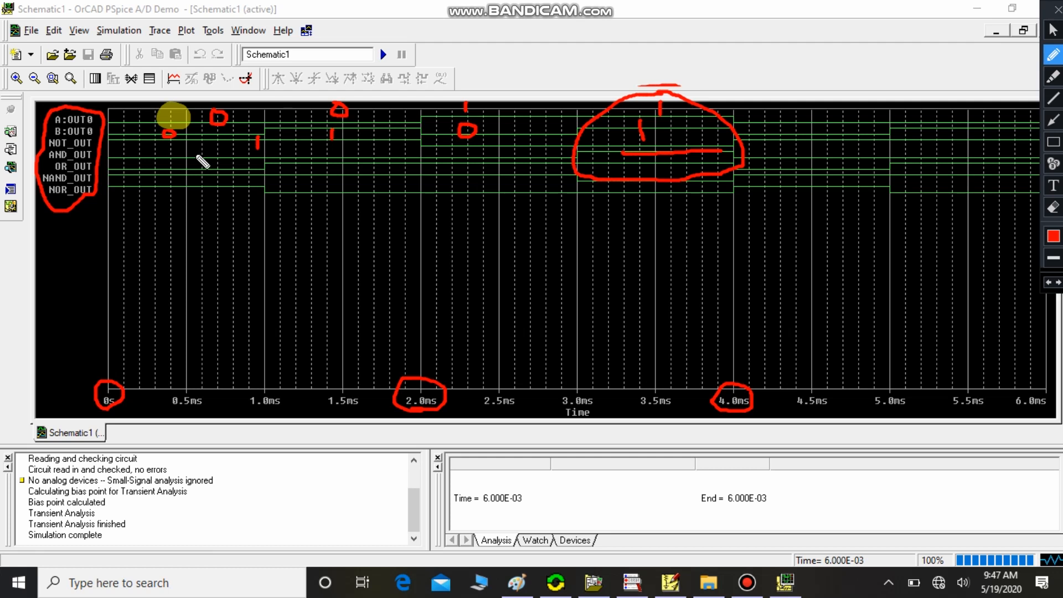
pyautogui.moveTo(206, 98)
pyautogui.mouseDown()
pyautogui.moveTo(172, 119)
pyautogui.moveTo(165, 141)
pyautogui.moveTo(234, 141)
pyautogui.moveTo(221, 94)
pyautogui.moveTo(200, 100)
pyautogui.mouseUp()
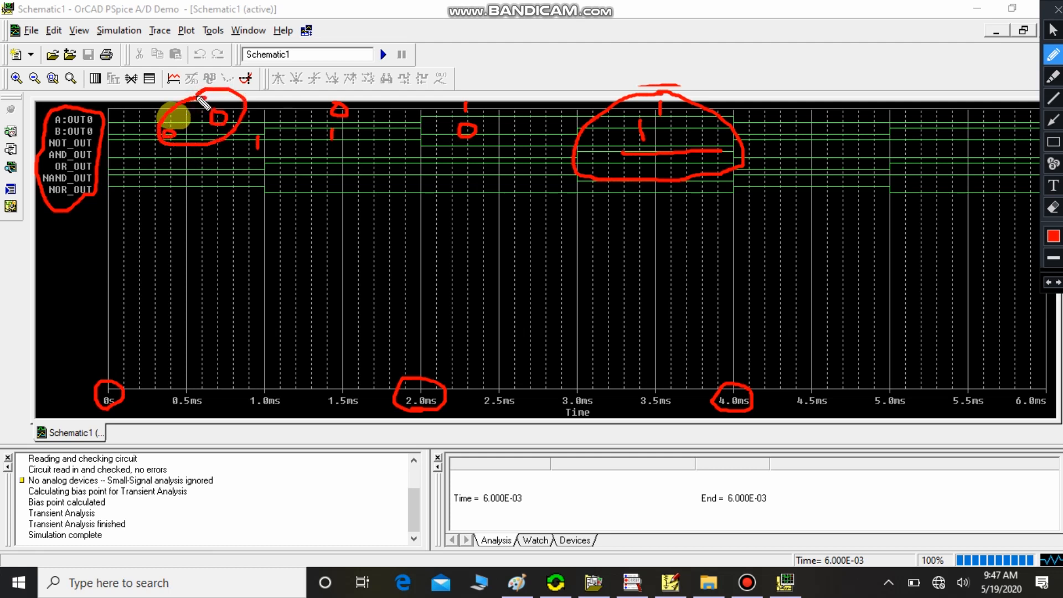